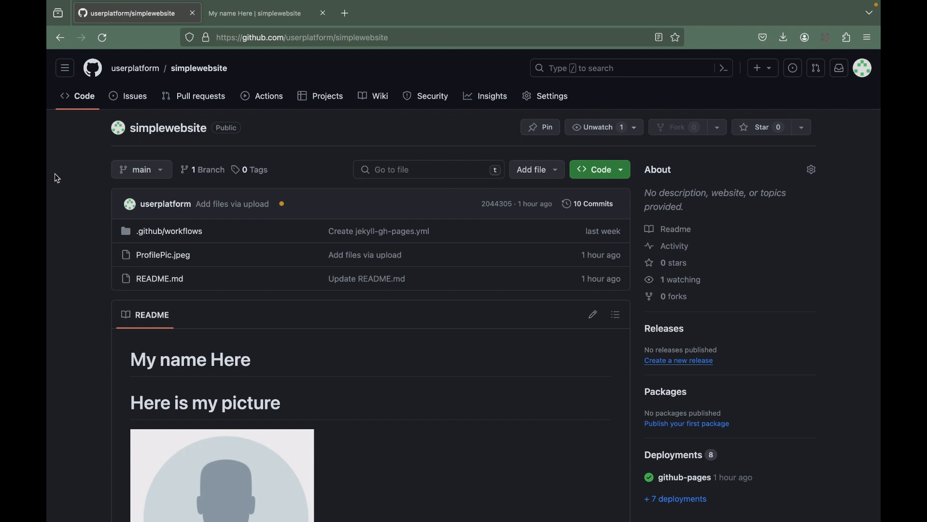
Go to the GitHub dashboard and look over the options in the account menu.
{"action": "left_click", "coordinate": [91, 77]}
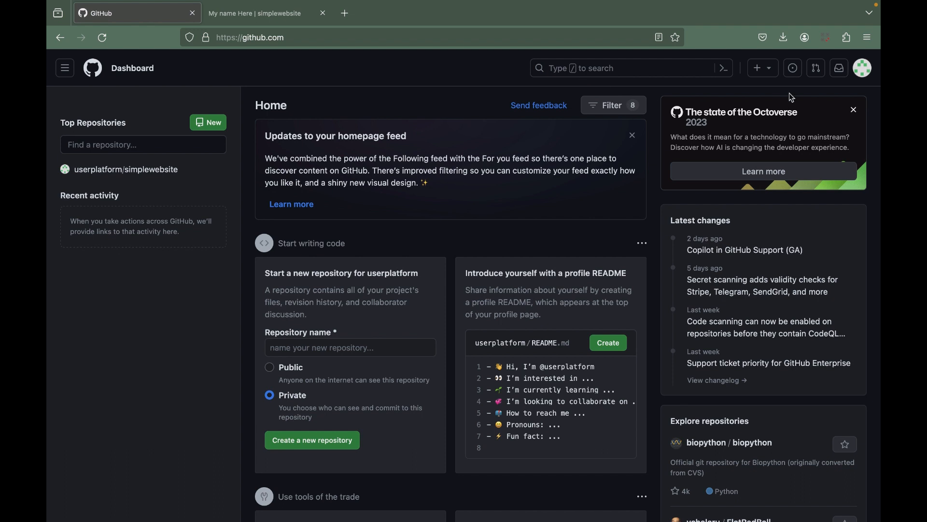
{"action": "left_click", "coordinate": [868, 73]}
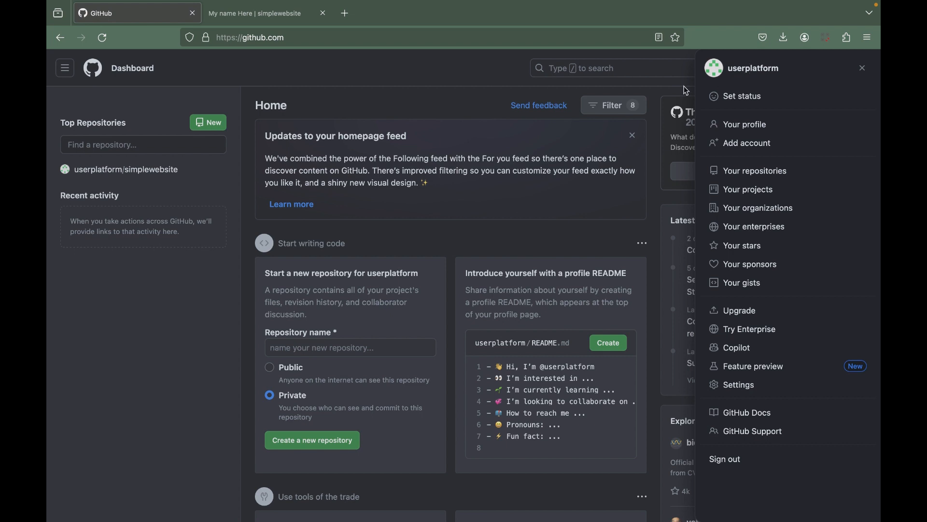
{"action": "left_click", "coordinate": [382, 82]}
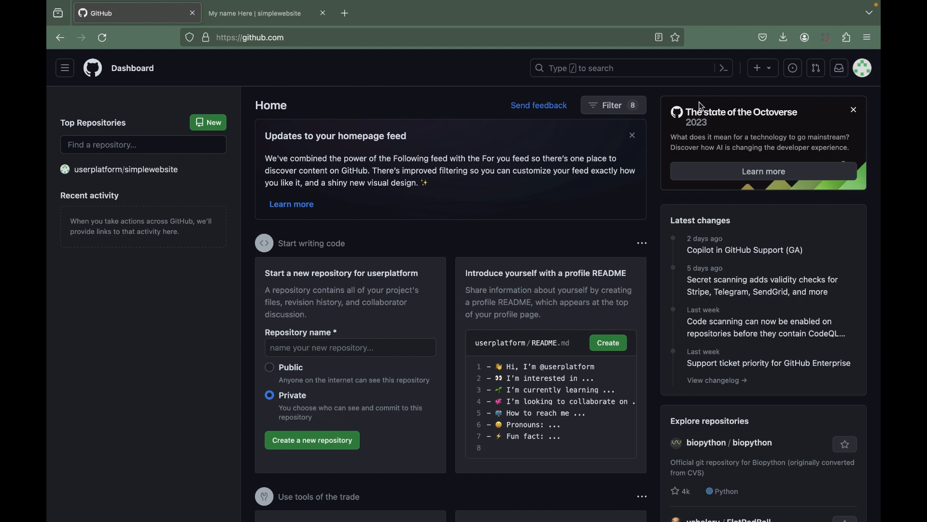
View the published simplewebsite page from its beginning and check its web address.
{"action": "left_click", "coordinate": [264, 19]}
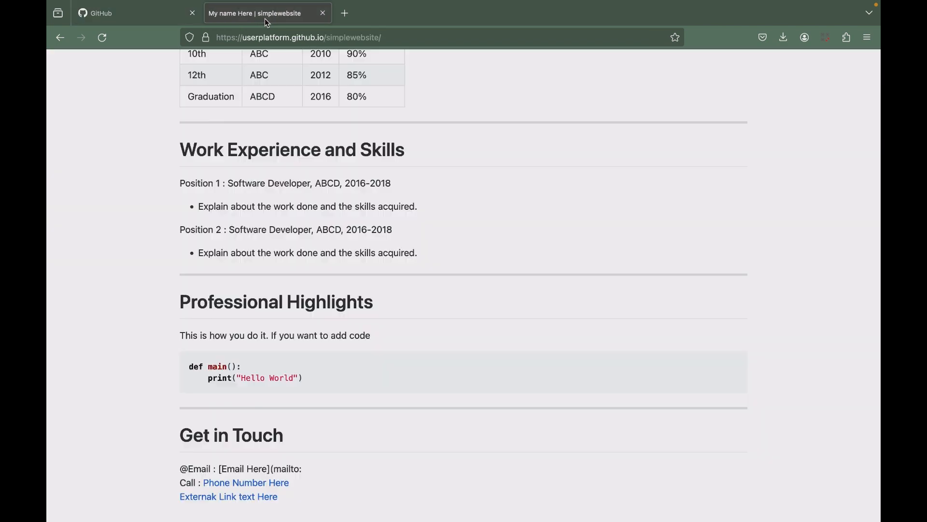
{"action": "scroll", "coordinate": [392, 139], "scroll_direction": "up", "scroll_amount": 15}
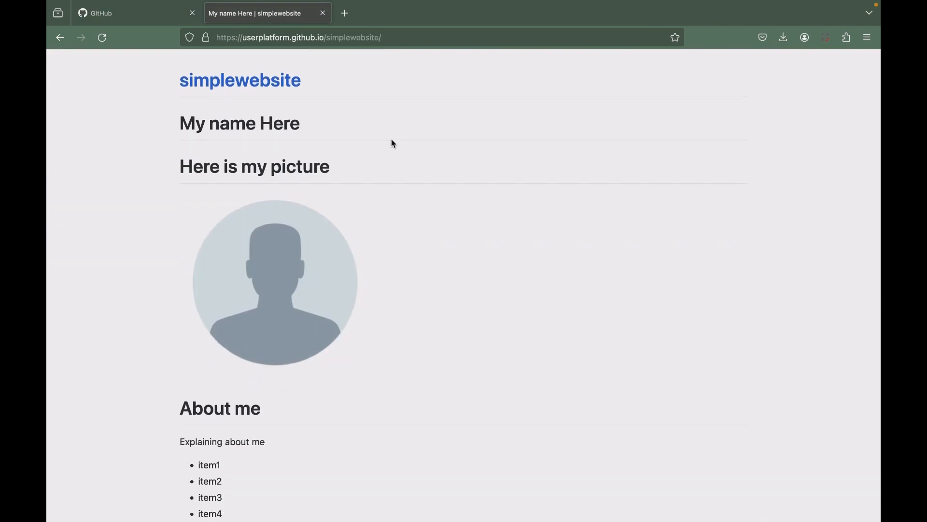
{"action": "double_click", "coordinate": [265, 42]}
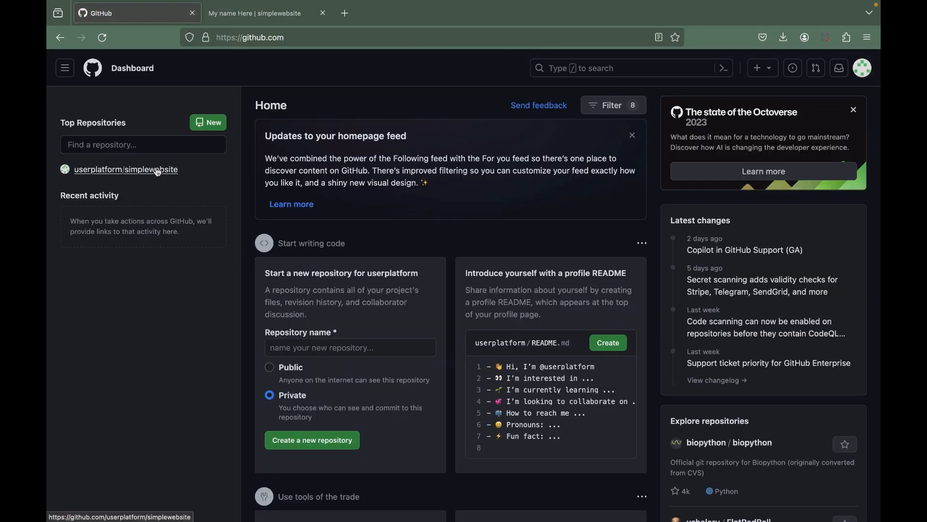
Create a public repository named test, initialized with a README file and without a description.
{"action": "mouse_move", "coordinate": [157, 172]}
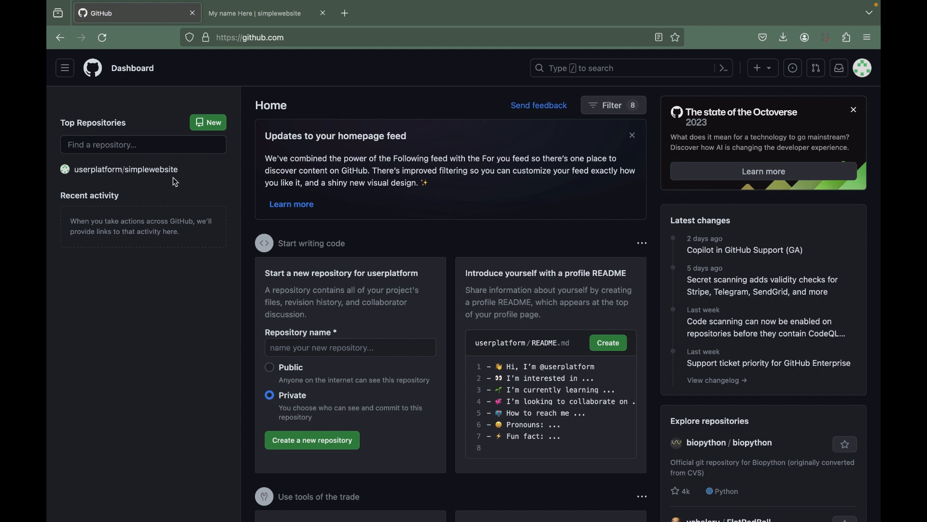
{"action": "left_click", "coordinate": [207, 124]}
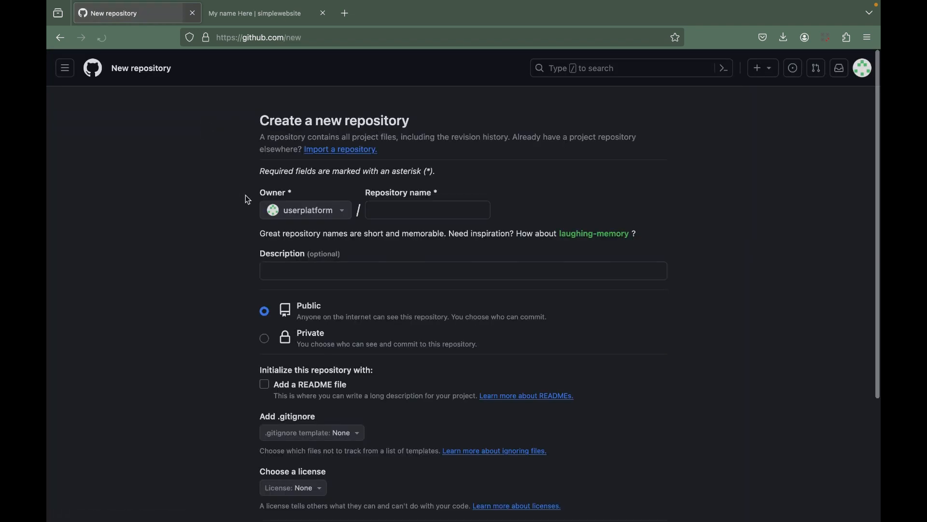
{"action": "left_click", "coordinate": [399, 213]}
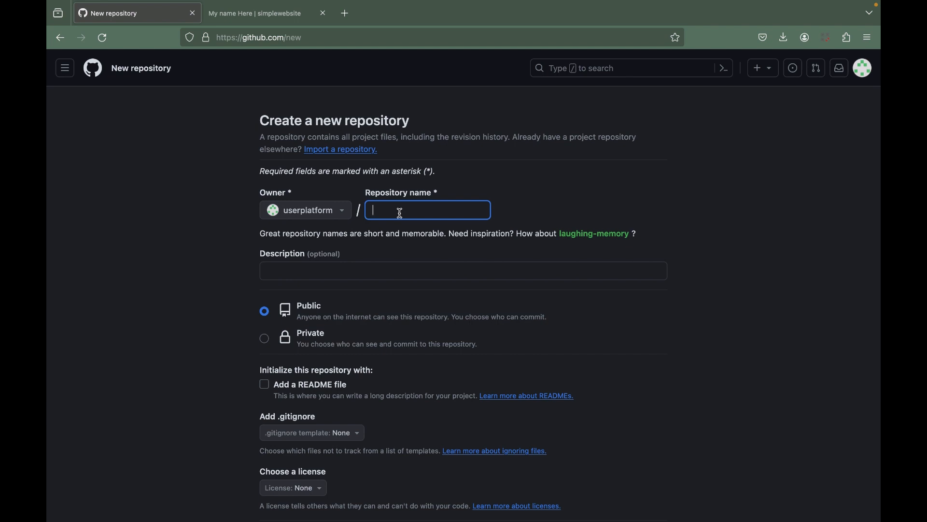
{"action": "type", "text": "test"}
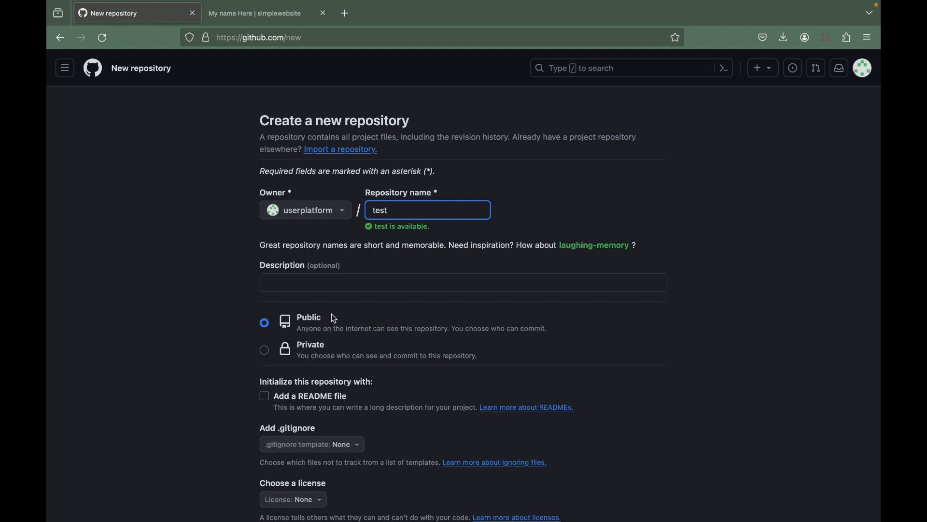
{"action": "scroll", "coordinate": [332, 314], "scroll_direction": "down", "scroll_amount": 1}
{"action": "left_click", "coordinate": [309, 250]}
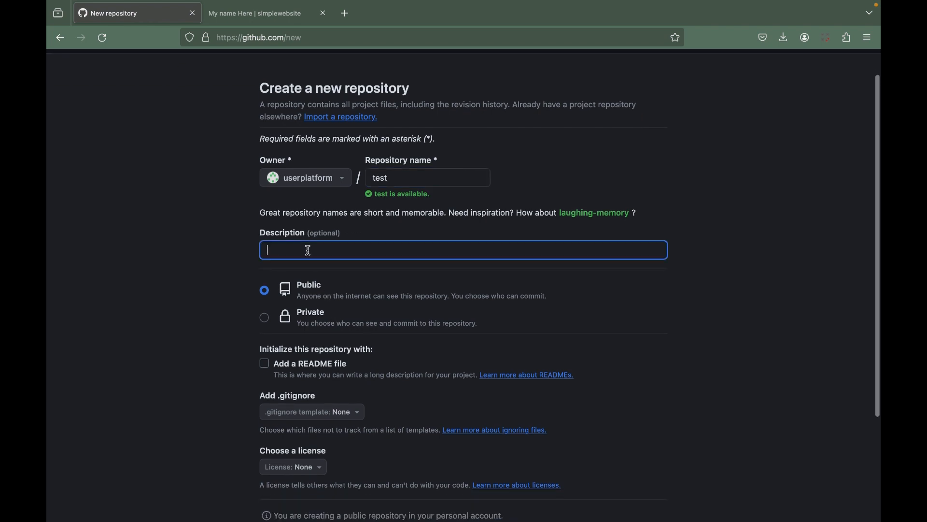
{"action": "left_click", "coordinate": [267, 369]}
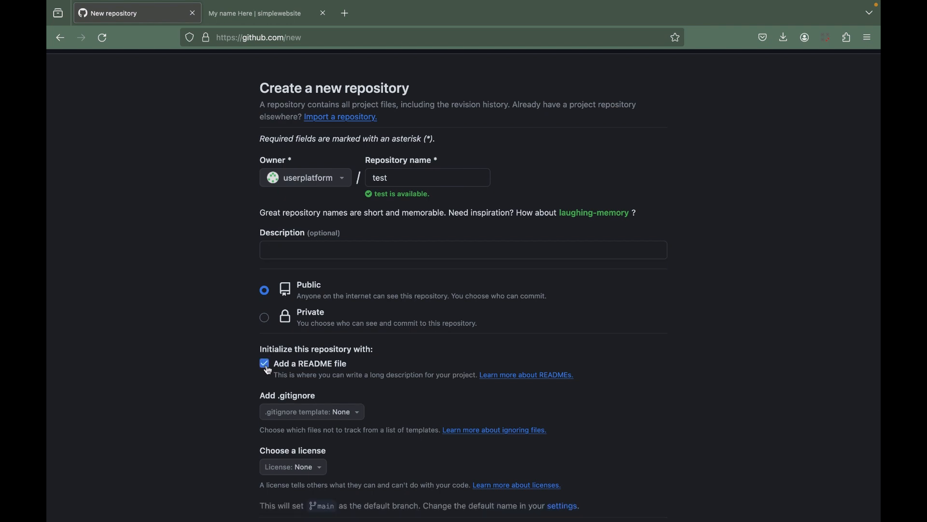
{"action": "scroll", "coordinate": [269, 370], "scroll_direction": "down", "scroll_amount": 3}
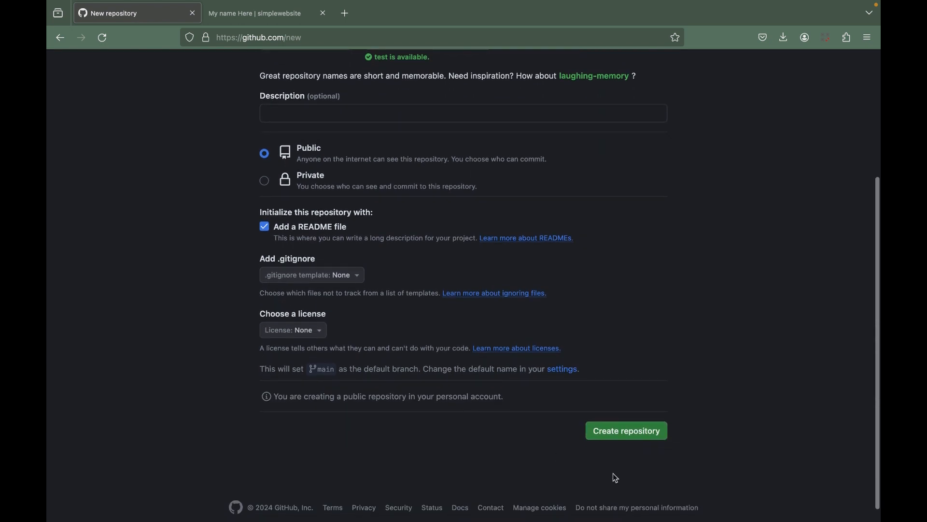
{"action": "left_click", "coordinate": [640, 431]}
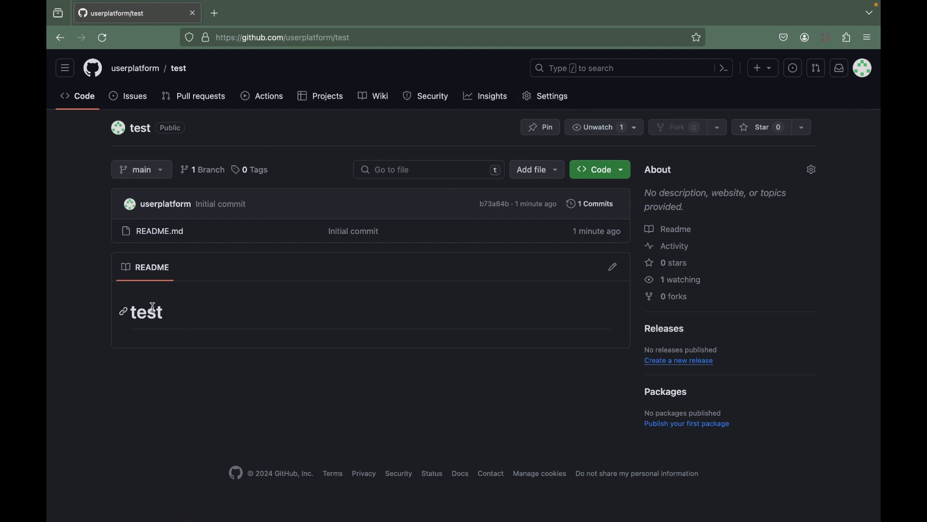
Set the Pages build and deployment source of the test repository to GitHub Actions.
{"action": "left_click", "coordinate": [554, 96]}
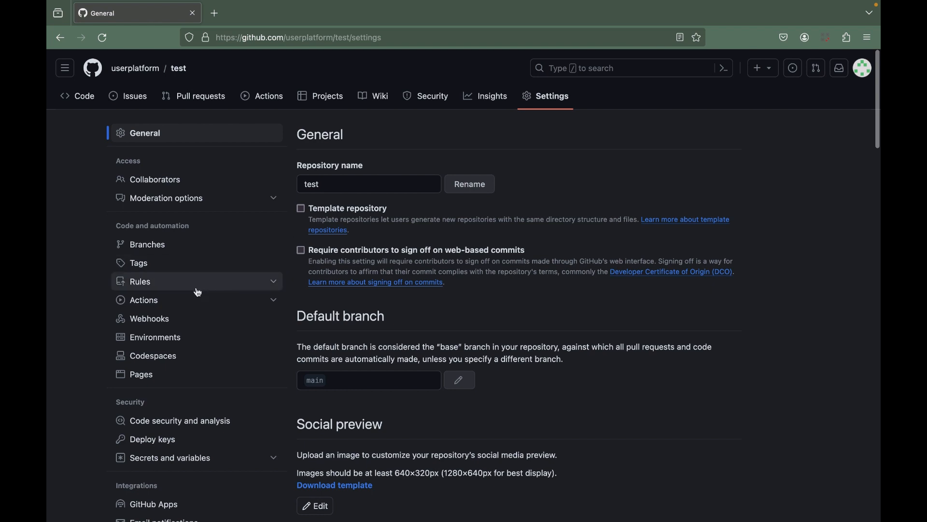
{"action": "left_click", "coordinate": [157, 381]}
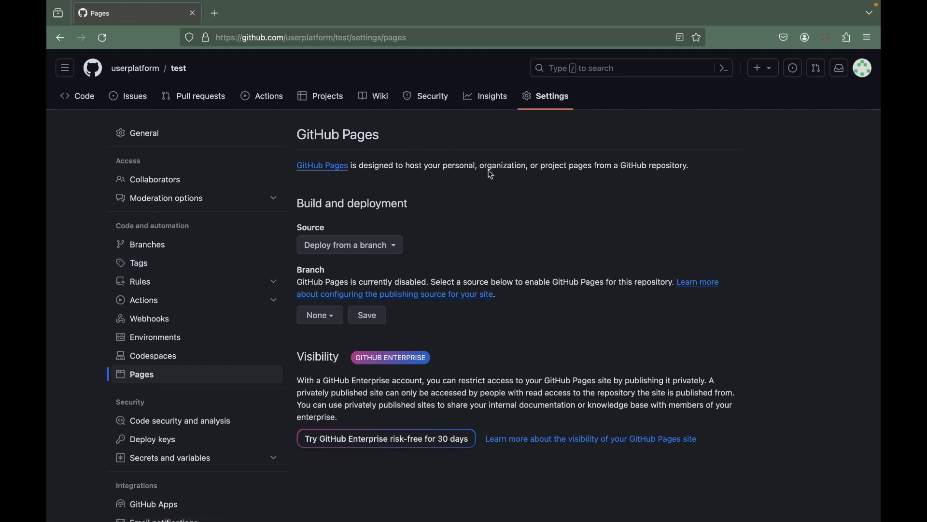
{"action": "left_click", "coordinate": [338, 246]}
{"action": "left_click", "coordinate": [343, 293]}
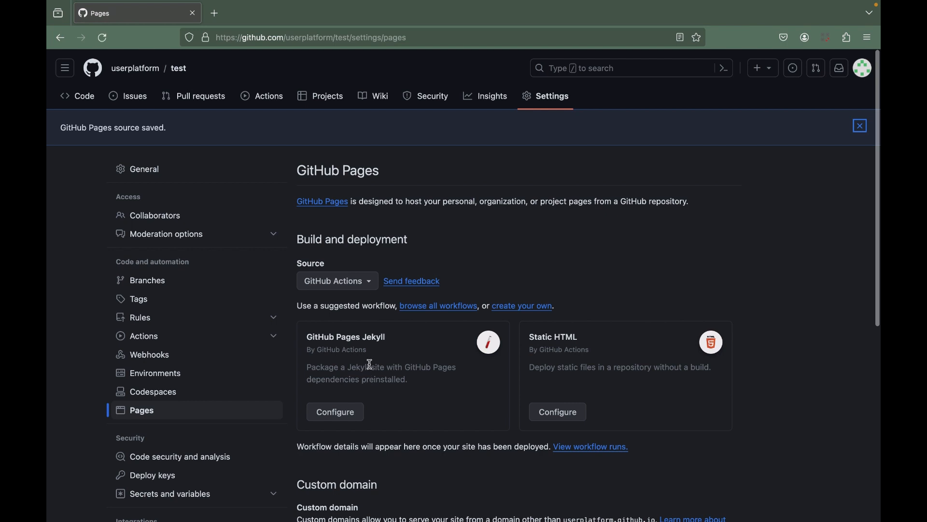
Start configuring the suggested GitHub Pages Jekyll workflow and read through its jekyll-gh-pages.yml file.
{"action": "scroll", "coordinate": [372, 369], "scroll_direction": "down", "scroll_amount": 2}
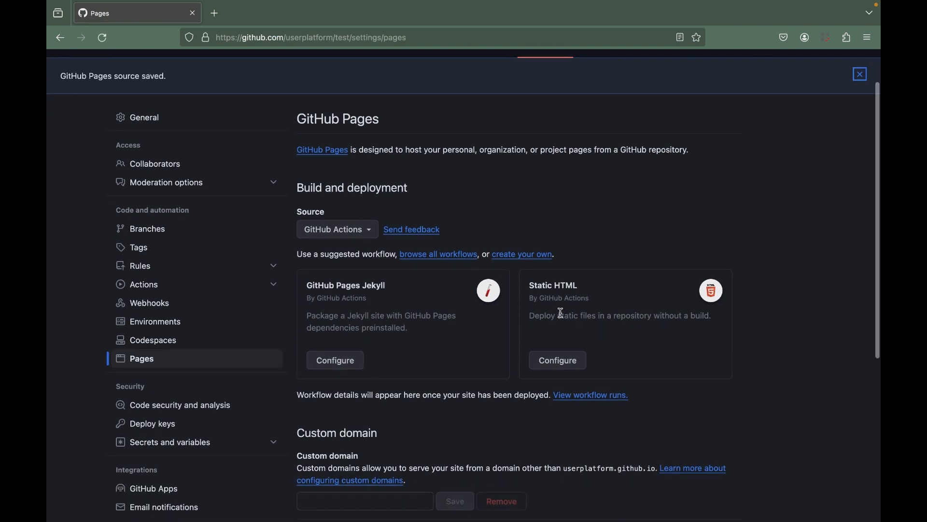
{"action": "left_click", "coordinate": [341, 366]}
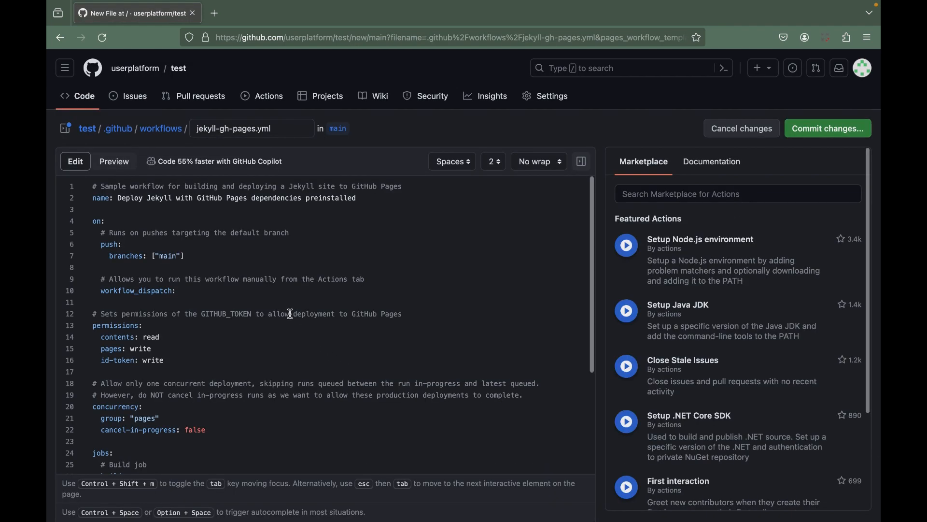
{"action": "scroll", "coordinate": [277, 283], "scroll_direction": "down", "scroll_amount": 5}
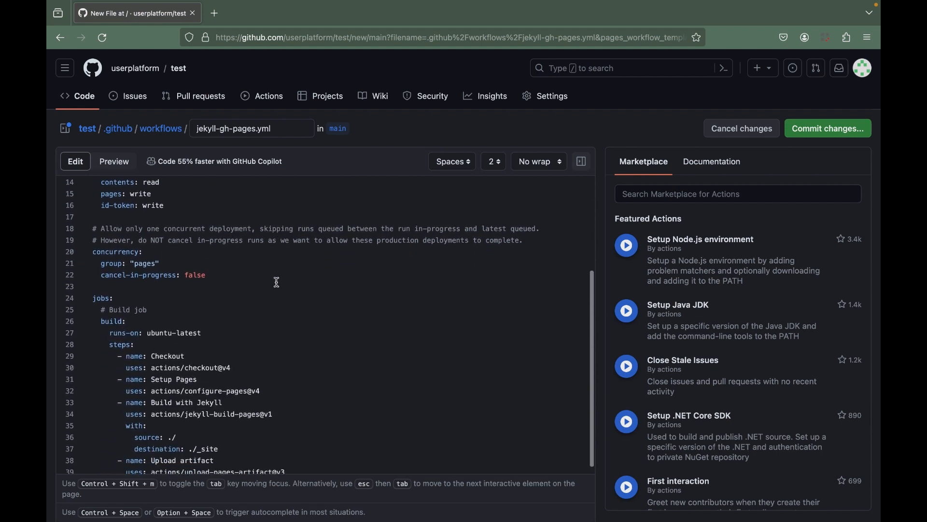
{"action": "scroll", "coordinate": [276, 282], "scroll_direction": "down", "scroll_amount": 2}
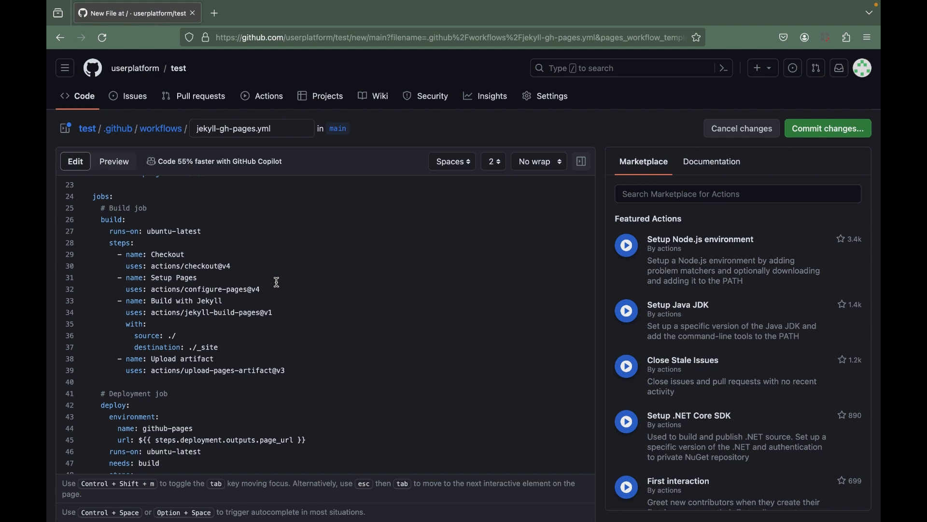
{"action": "scroll", "coordinate": [277, 282], "scroll_direction": "down", "scroll_amount": 3}
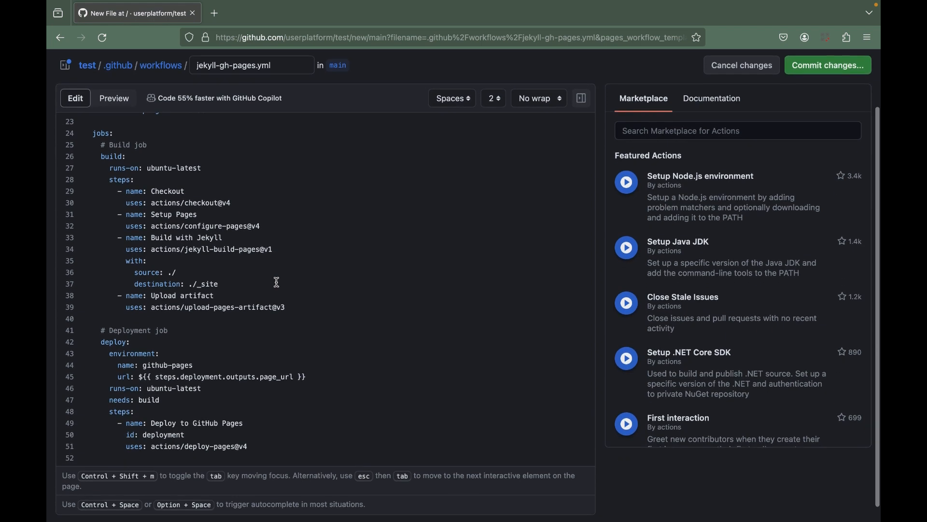
{"action": "scroll", "coordinate": [277, 283], "scroll_direction": "up", "scroll_amount": 10}
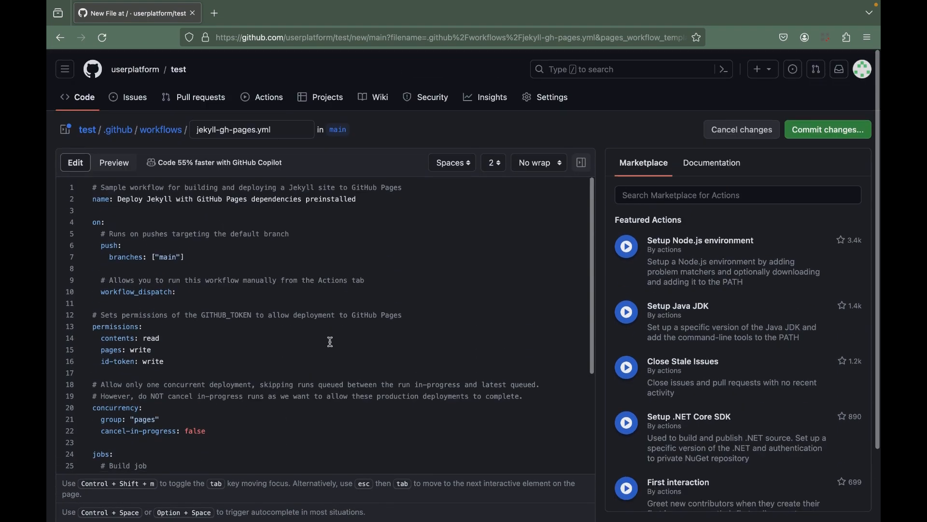
Commit the jekyll-gh-pages.yml workflow directly to the main branch with the message "Create jekyll-gh-pages.yml".
{"action": "left_click", "coordinate": [829, 130]}
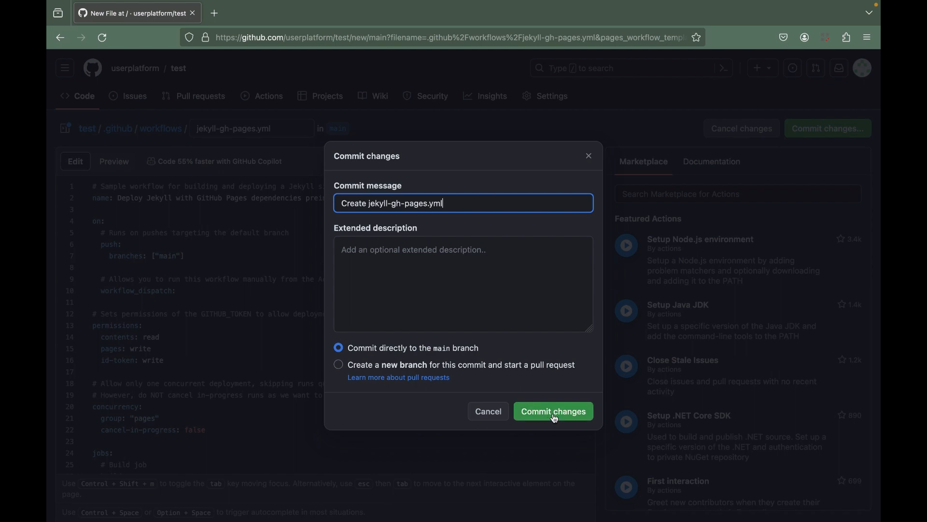
{"action": "left_click", "coordinate": [402, 274]}
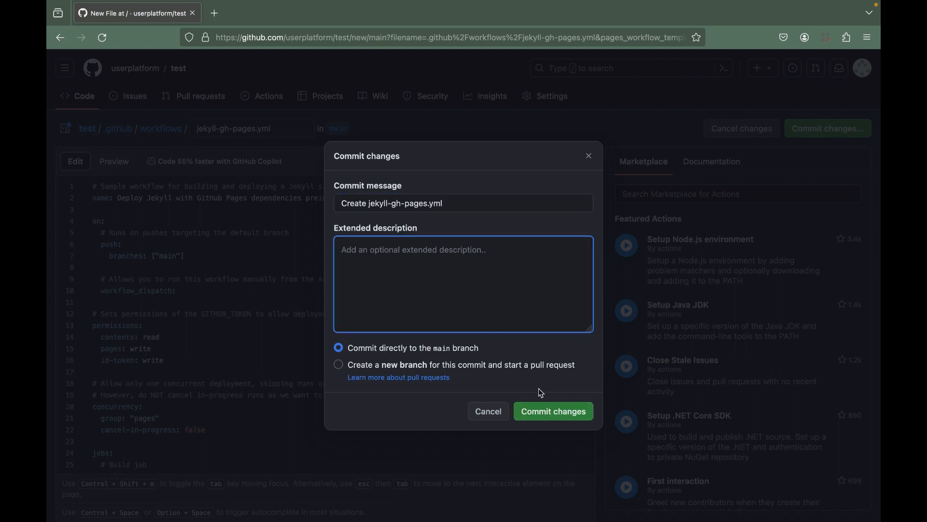
{"action": "left_click", "coordinate": [539, 411]}
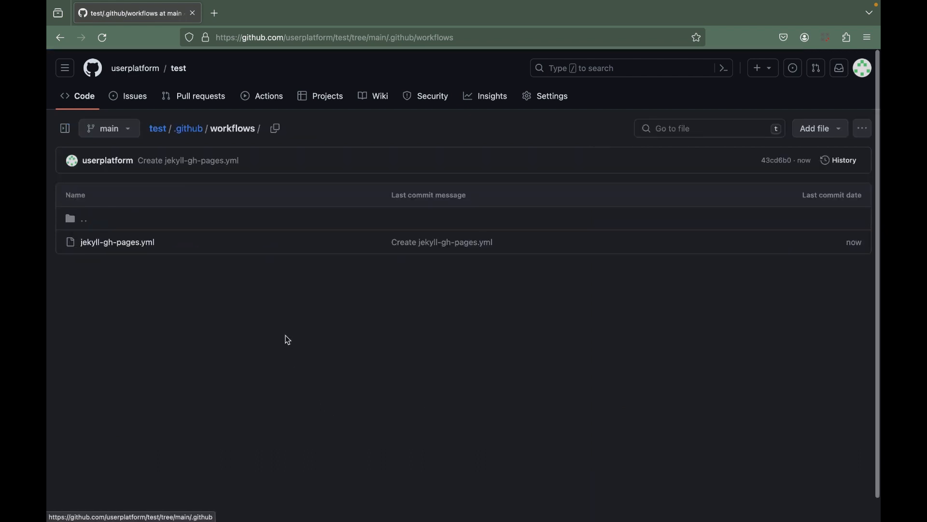
Check the test repository's files and Pages settings, and examine the summary of the "Create jekyll-gh-pages.yml" workflow run.
{"action": "left_click", "coordinate": [160, 133]}
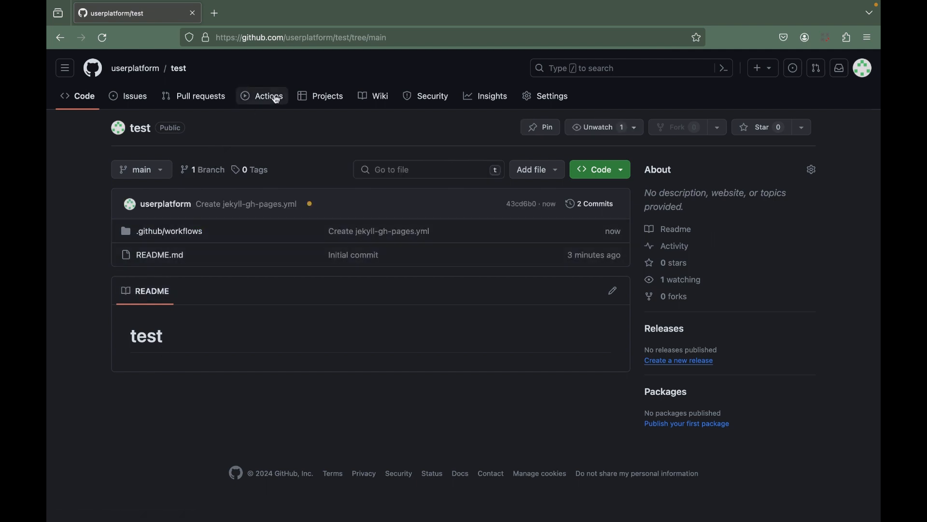
{"action": "left_click", "coordinate": [553, 97]}
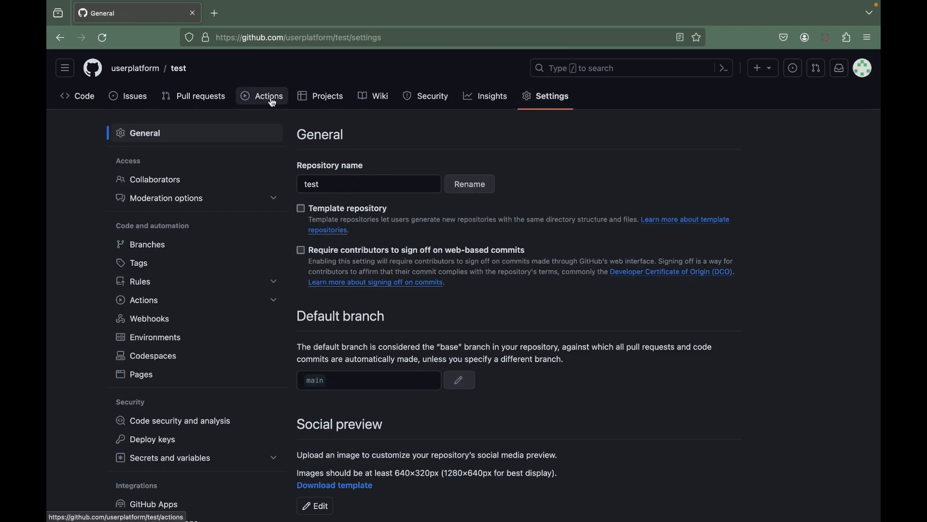
{"action": "left_click", "coordinate": [190, 374]}
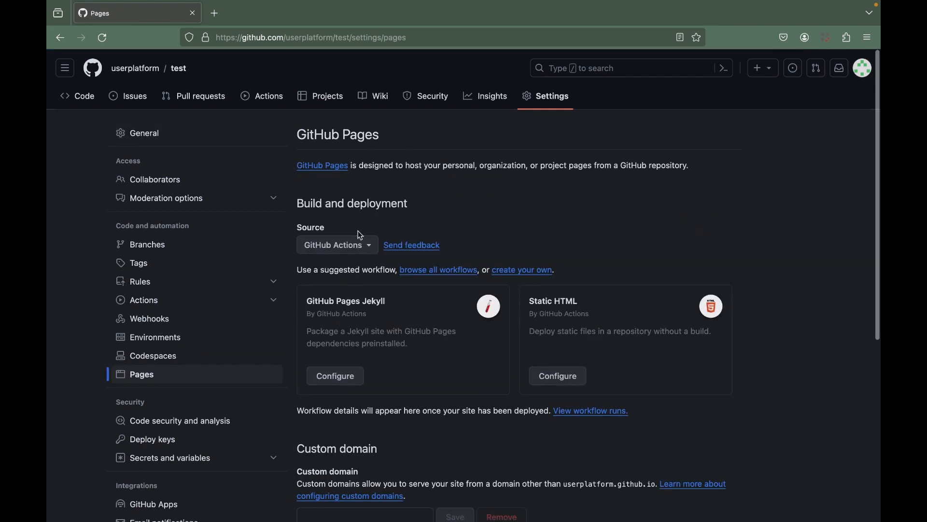
{"action": "left_click", "coordinate": [278, 105]}
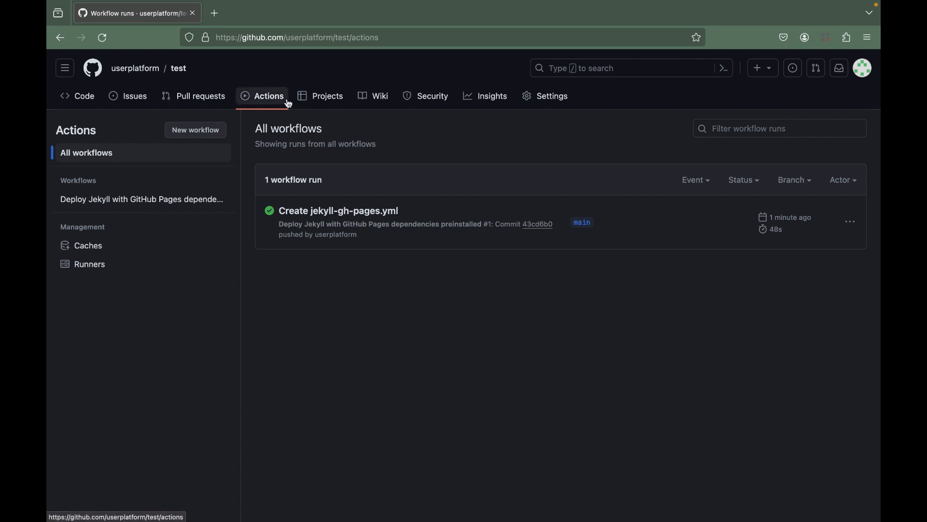
{"action": "left_click", "coordinate": [313, 213]}
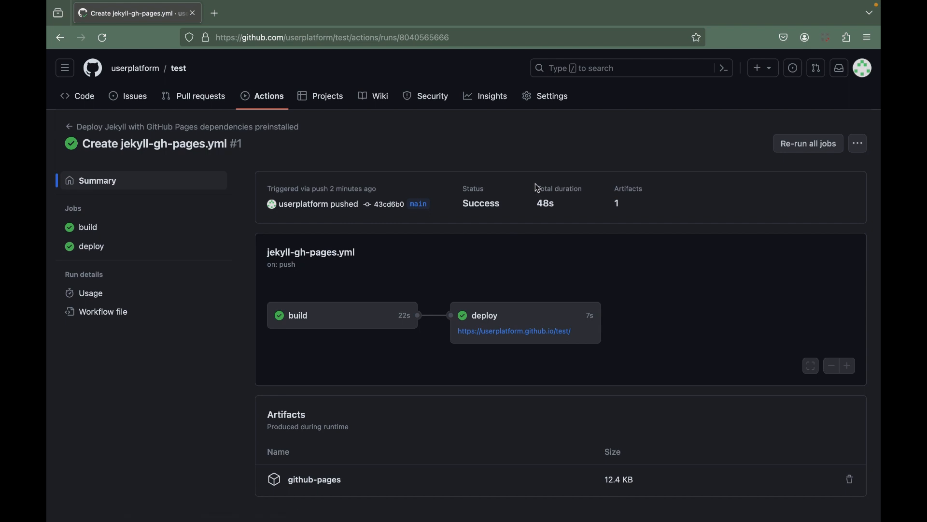
View the live test site through the link in the repository's Pages settings, and return to those settings.
{"action": "left_click", "coordinate": [547, 104]}
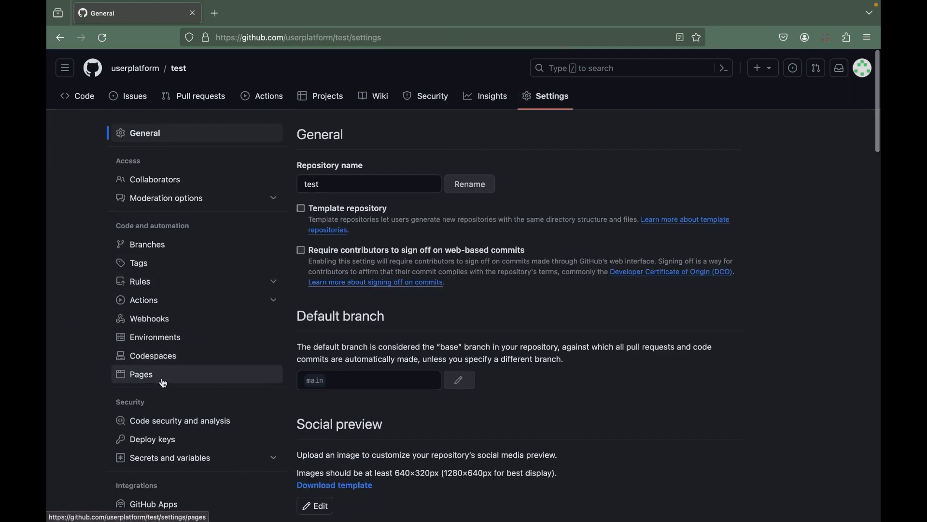
{"action": "left_click", "coordinate": [164, 384]}
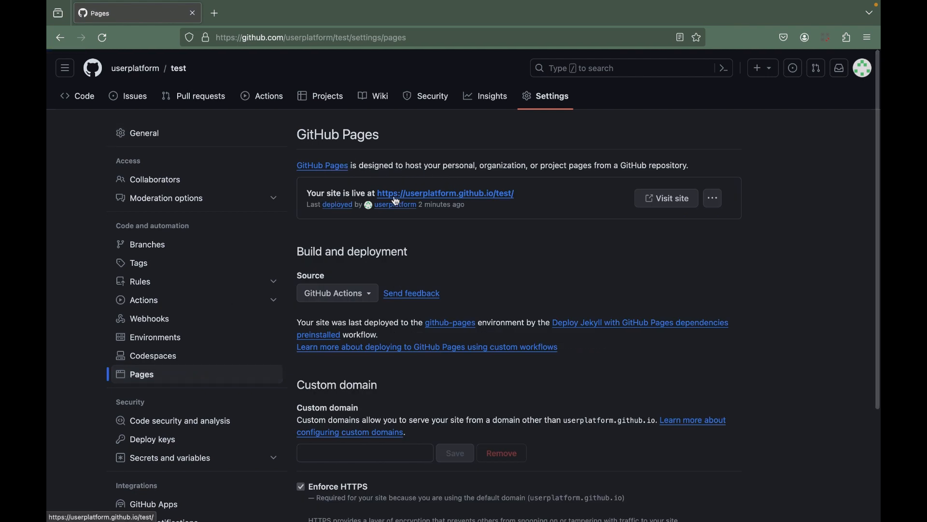
{"action": "left_click", "coordinate": [442, 194]}
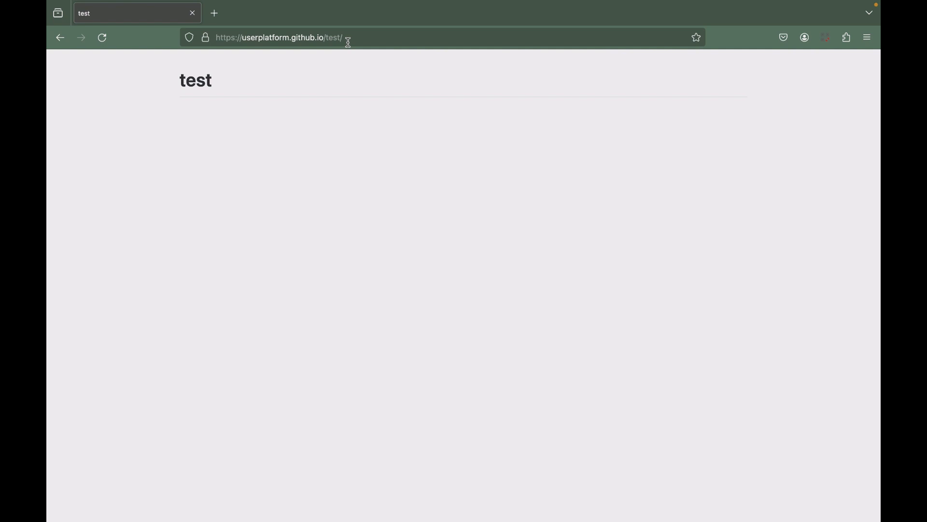
{"action": "left_click", "coordinate": [60, 43]}
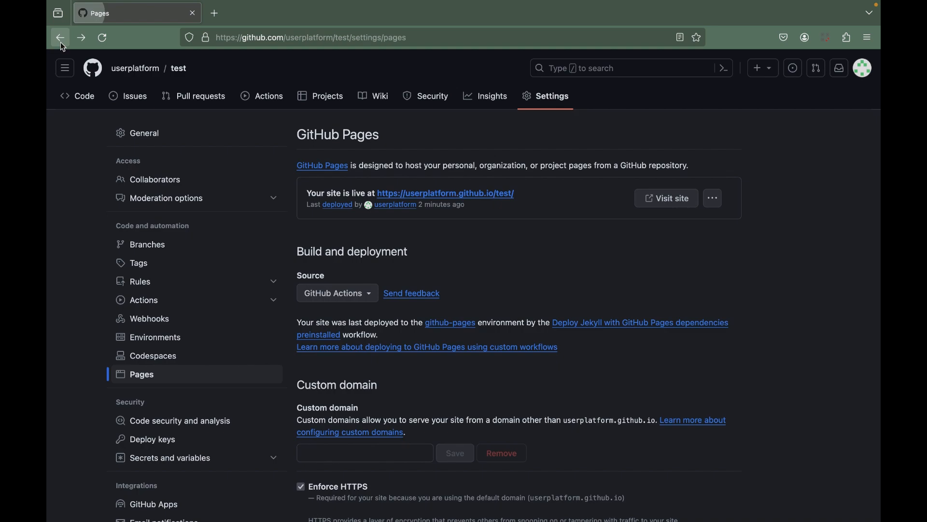
From the dashboard, reopen the test repository's Pages settings and view its live site in a separate tab.
{"action": "left_click", "coordinate": [90, 77]}
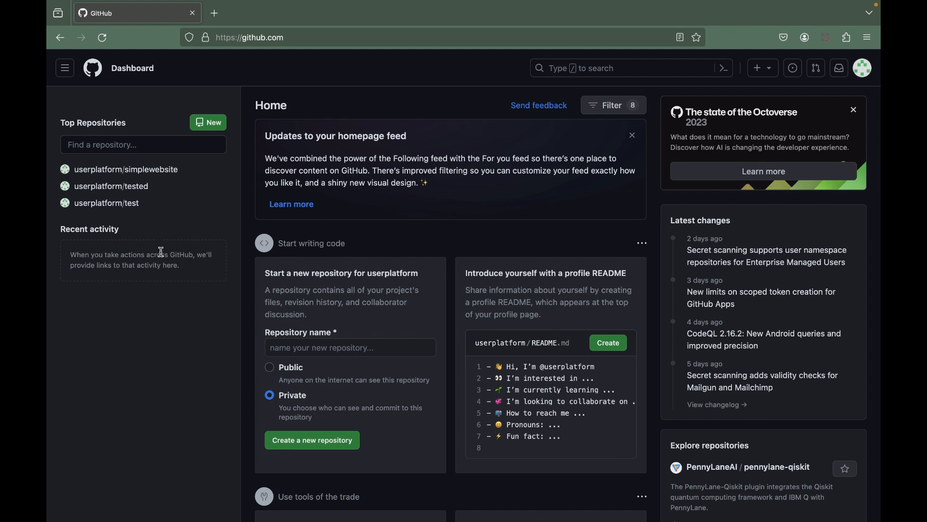
{"action": "mouse_move", "coordinate": [121, 191]}
{"action": "mouse_move", "coordinate": [154, 178]}
{"action": "left_click", "coordinate": [135, 205]}
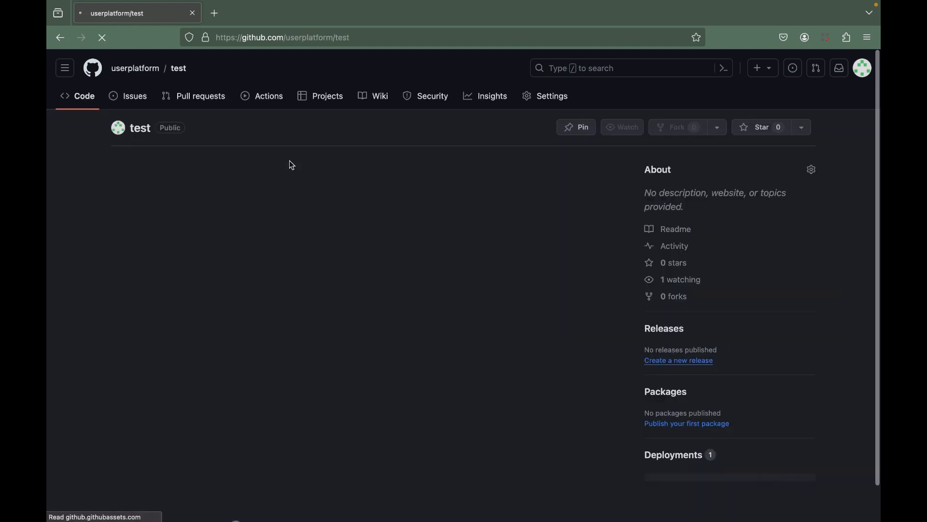
{"action": "left_click", "coordinate": [550, 96]}
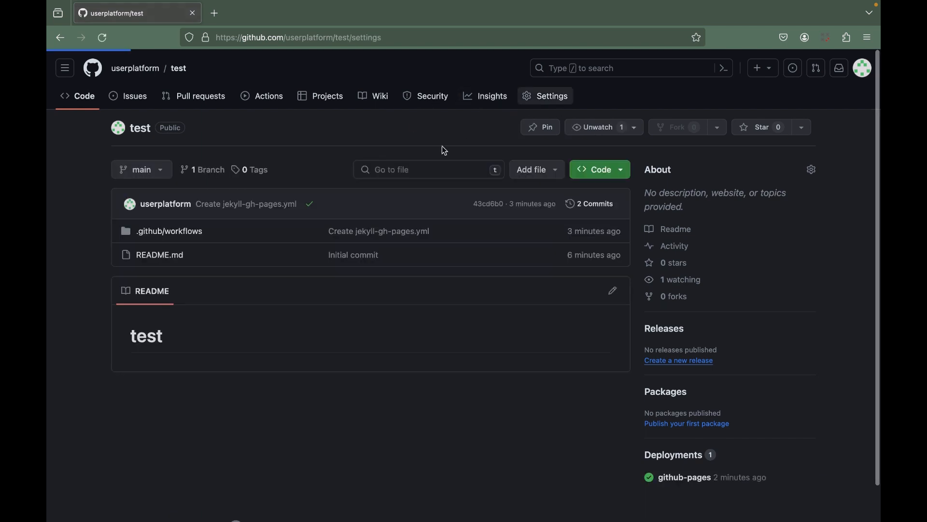
{"action": "left_click", "coordinate": [145, 384]}
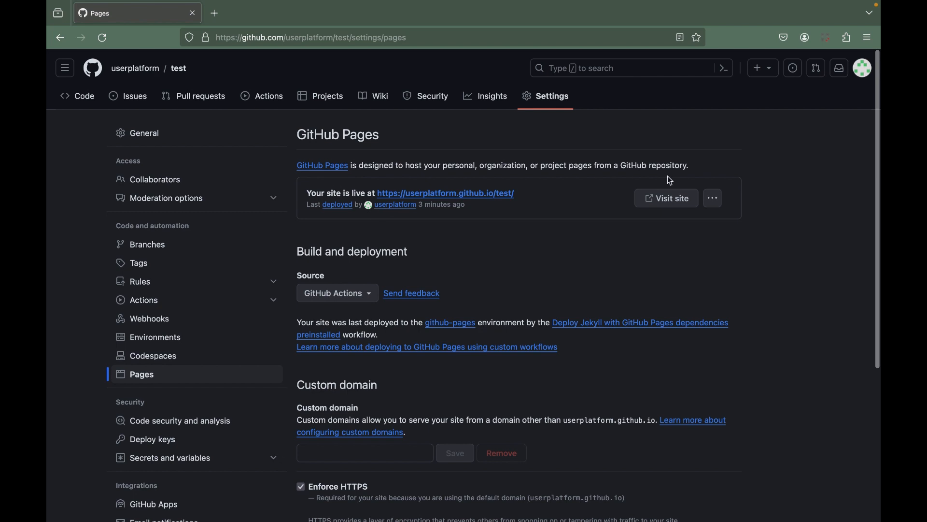
{"action": "left_click", "coordinate": [662, 199]}
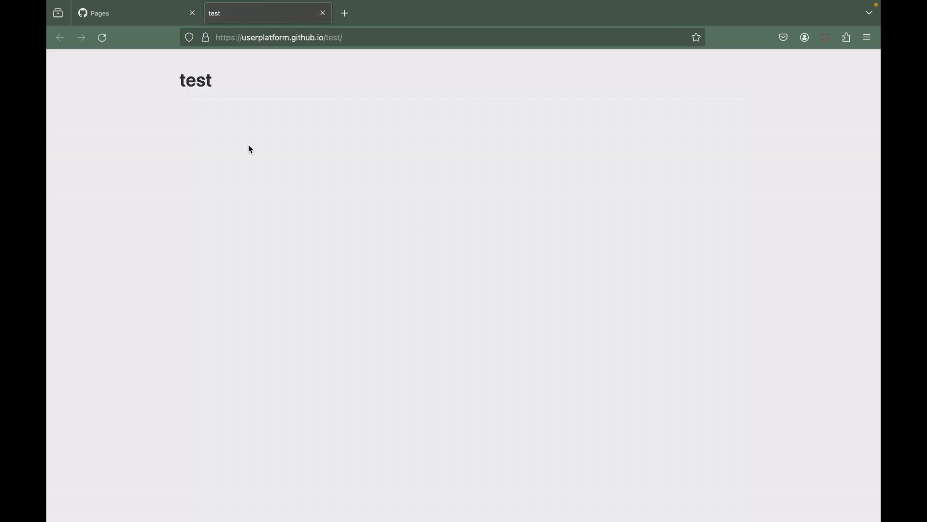
Open the simplewebsite repository from the dashboard, check the live test site again, and close that site's tab.
{"action": "left_click", "coordinate": [139, 16]}
{"action": "left_click", "coordinate": [93, 70]}
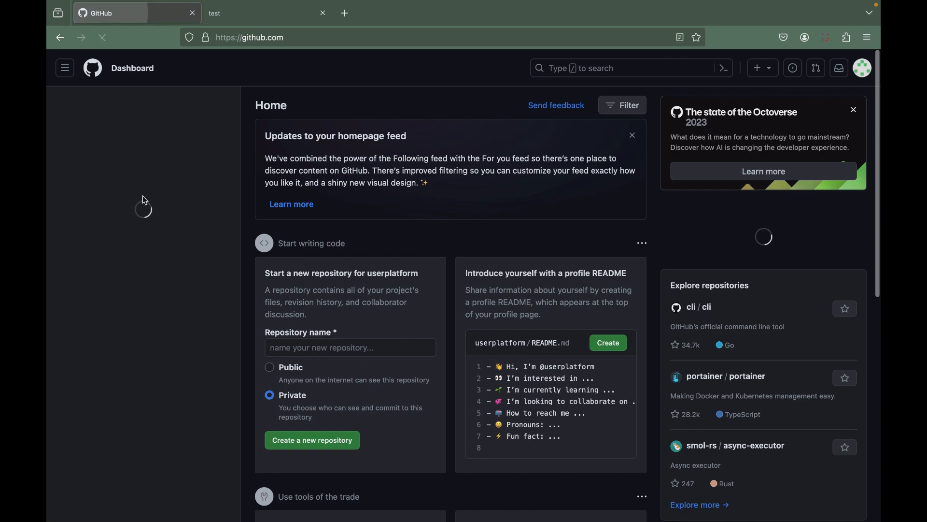
{"action": "left_click", "coordinate": [127, 170]}
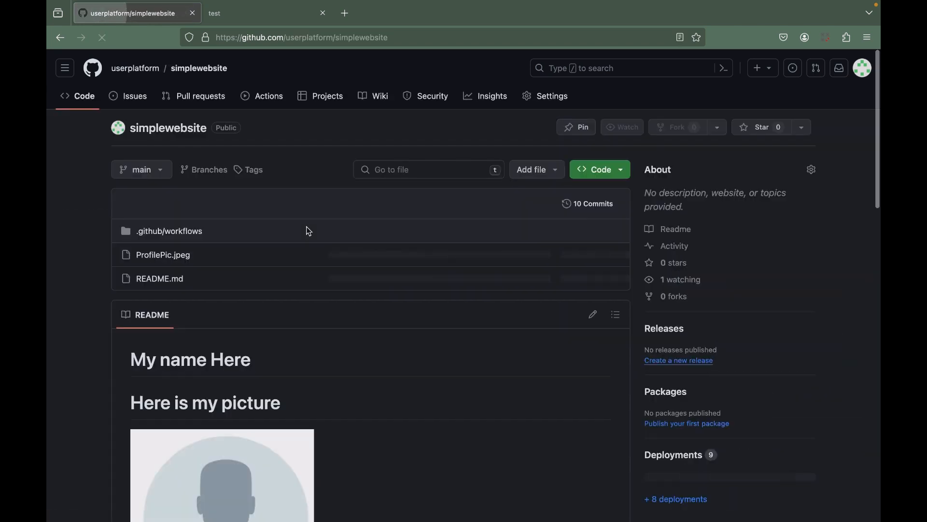
{"action": "left_click", "coordinate": [238, 40]}
{"action": "left_click", "coordinate": [235, 16]}
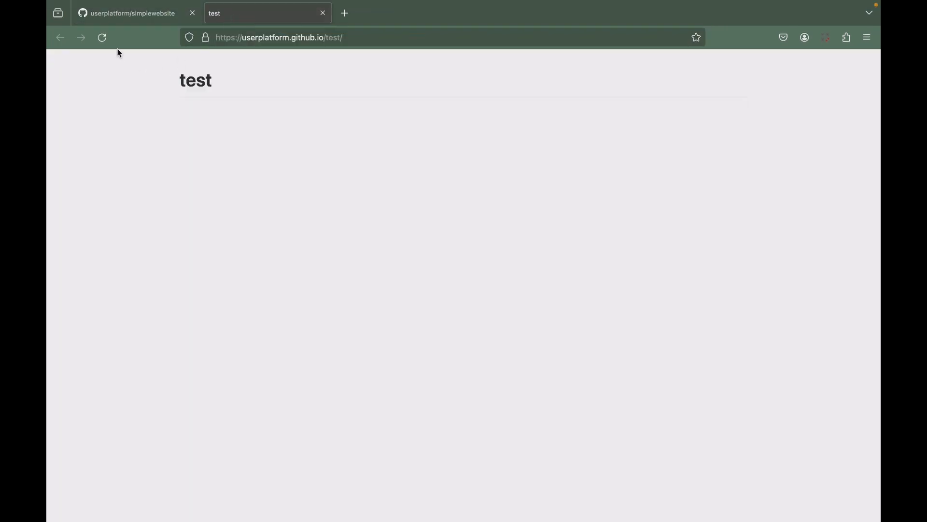
{"action": "left_click", "coordinate": [241, 44]}
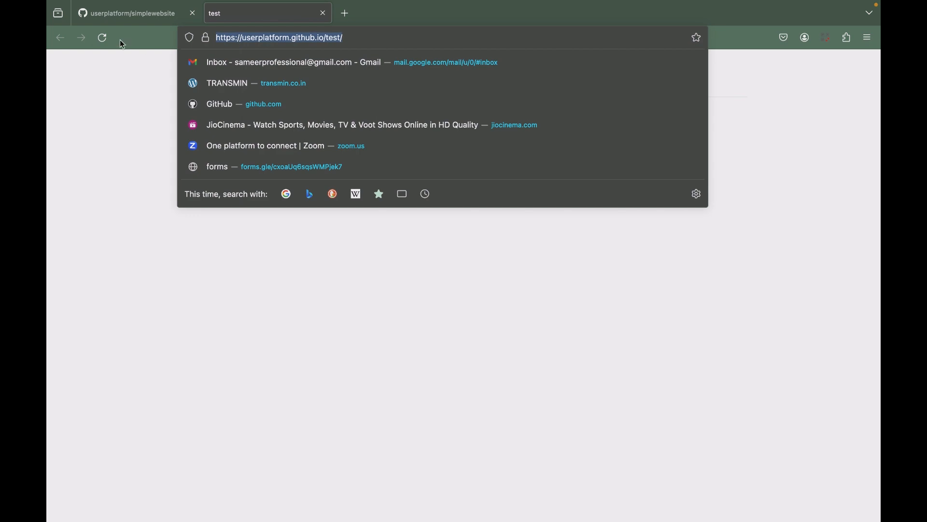
{"action": "left_click", "coordinate": [323, 14]}
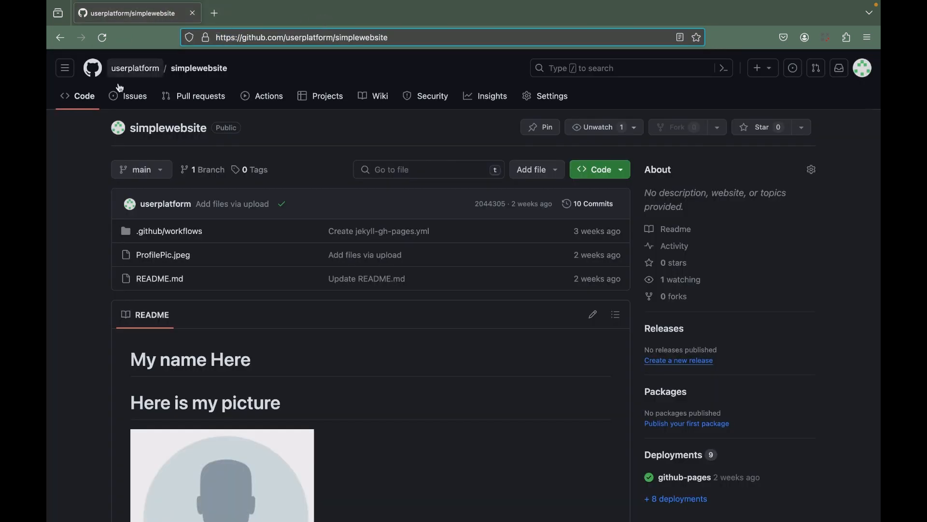
Open the GitHub dashboard in a new tab while keeping the simplewebsite repository open, and return to that repository.
{"action": "right_click", "coordinate": [99, 72]}
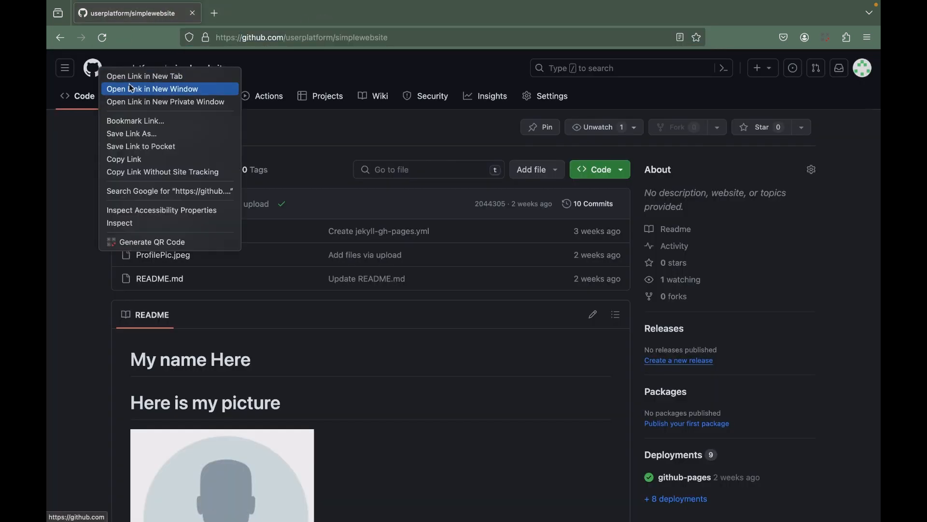
{"action": "left_click", "coordinate": [127, 79]}
{"action": "left_click", "coordinate": [244, 23]}
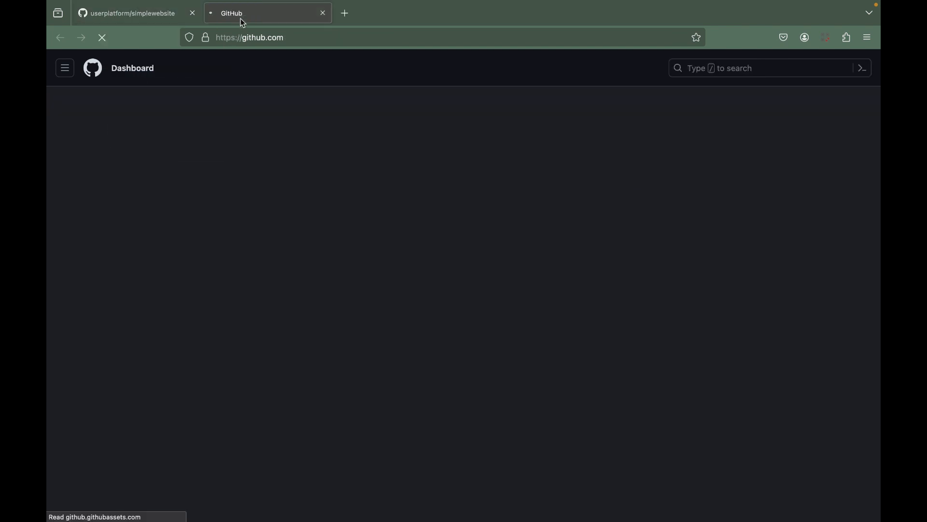
{"action": "left_click", "coordinate": [156, 15]}
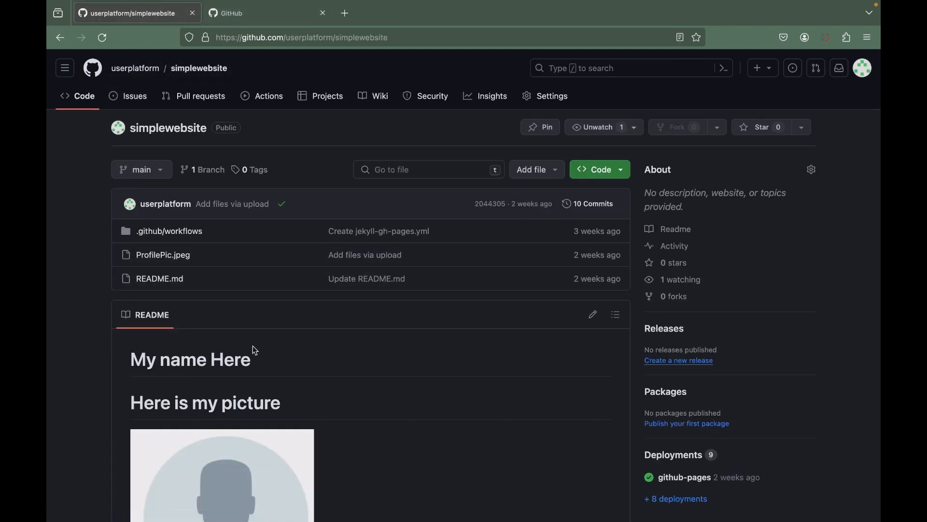
Look over simplewebsite's README and open its live site through the link in the repository's Pages settings.
{"action": "scroll", "coordinate": [251, 348], "scroll_direction": "down", "scroll_amount": 15}
{"action": "scroll", "coordinate": [262, 364], "scroll_direction": "up", "scroll_amount": 15}
{"action": "left_click", "coordinate": [541, 96]}
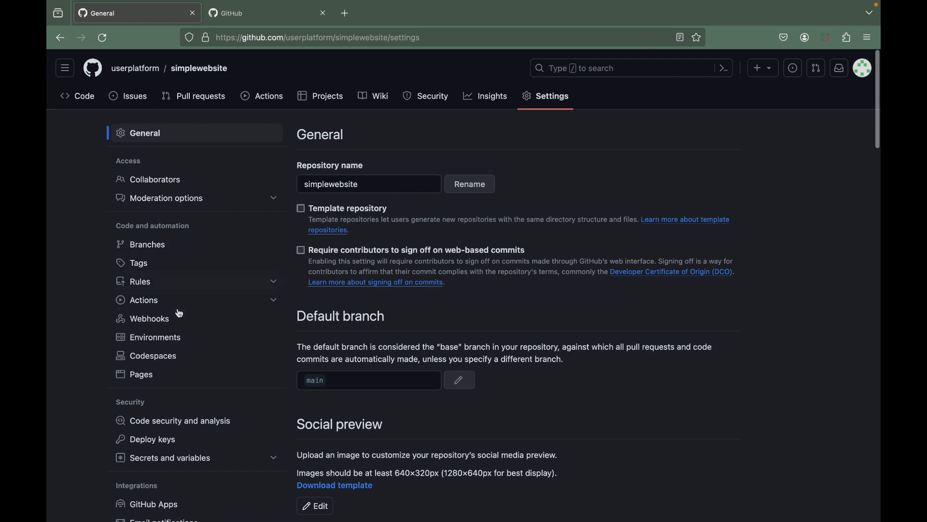
{"action": "left_click", "coordinate": [158, 383]}
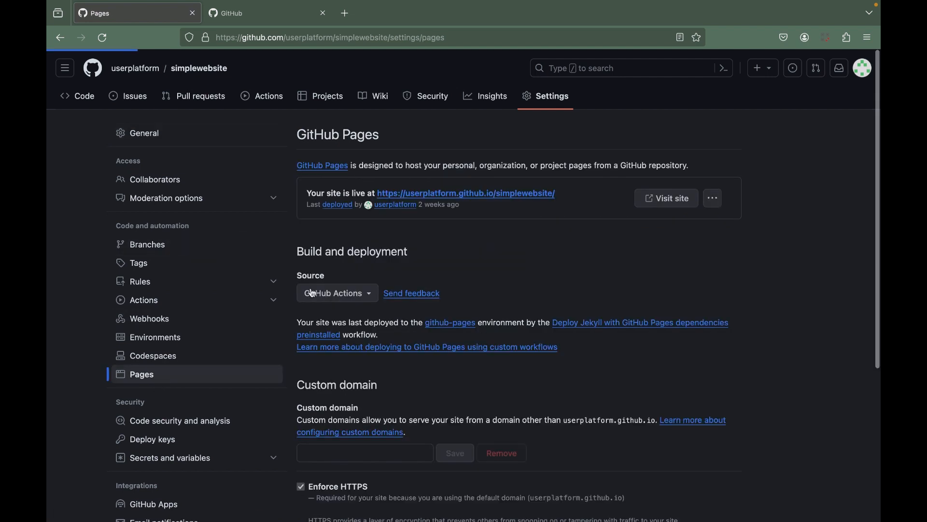
{"action": "left_click", "coordinate": [473, 195]}
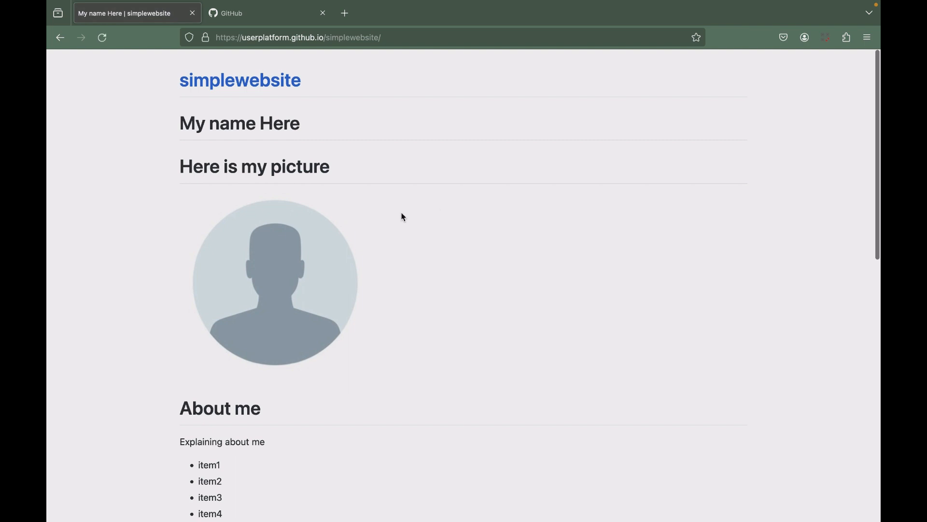
From the dashboard tab, open the test repository's live site in a new tab and place it beside the simplewebsite tab.
{"action": "left_click", "coordinate": [268, 18]}
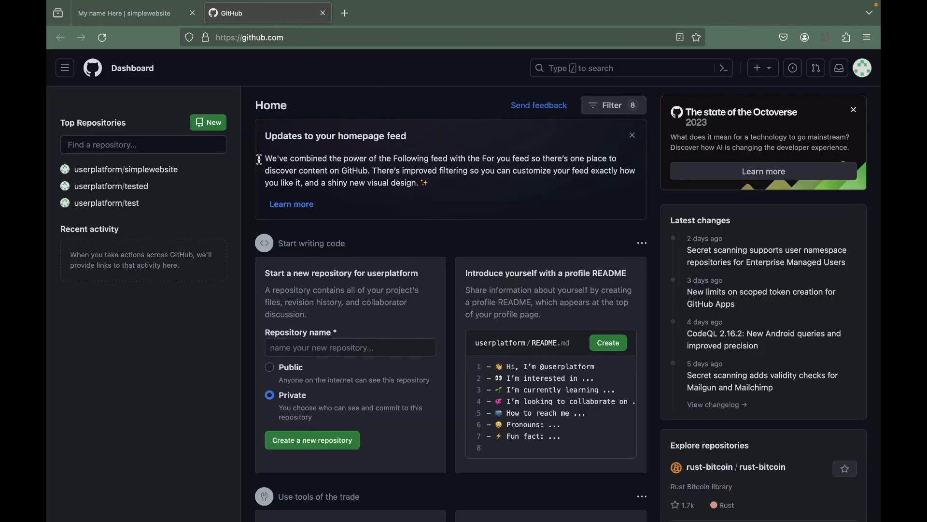
{"action": "left_click", "coordinate": [125, 205]}
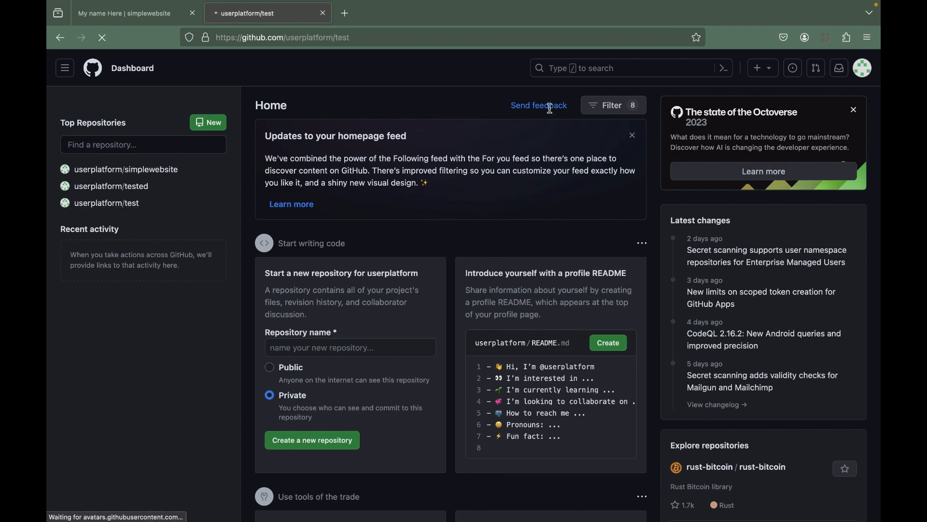
{"action": "left_click", "coordinate": [552, 102]}
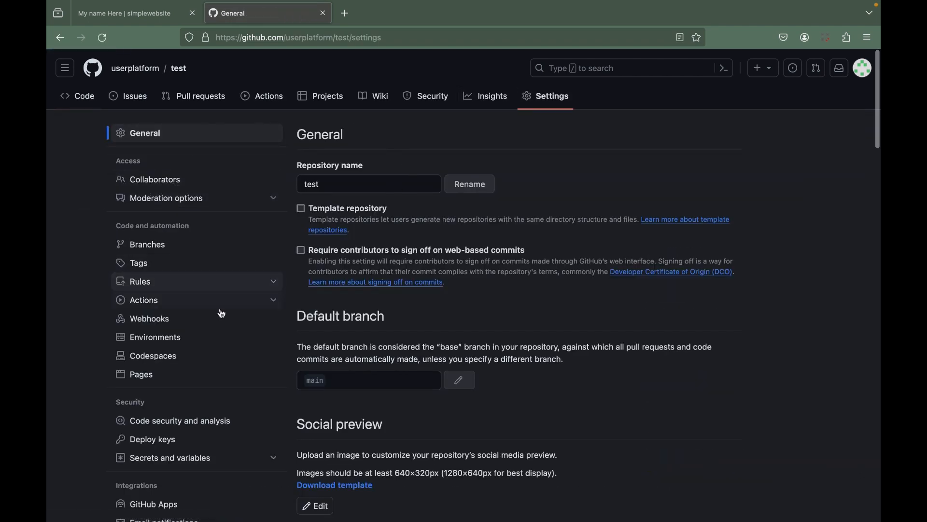
{"action": "left_click", "coordinate": [176, 375]}
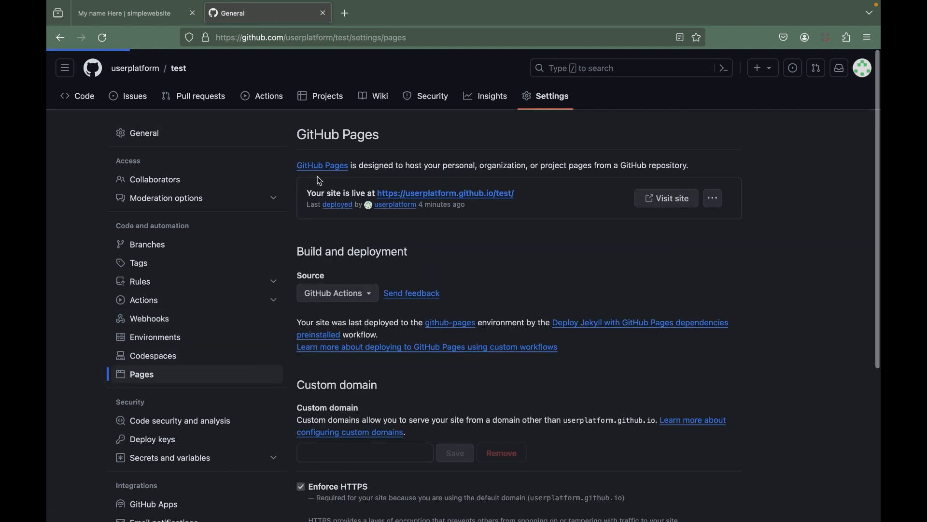
{"action": "right_click", "coordinate": [434, 194]}
{"action": "left_click", "coordinate": [449, 202]}
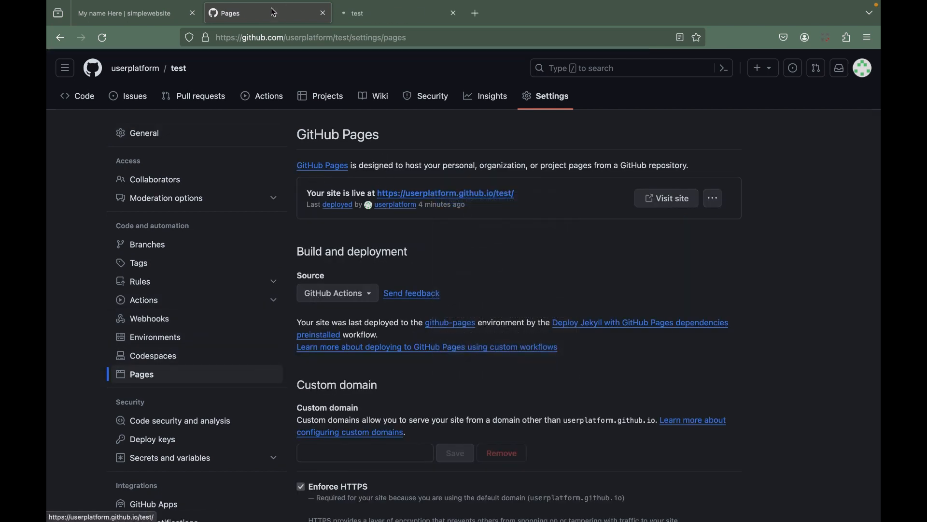
{"action": "left_click_drag", "start_coordinate": [270, 13], "coordinate": [322, 17]}
{"action": "left_click", "coordinate": [258, 12]}
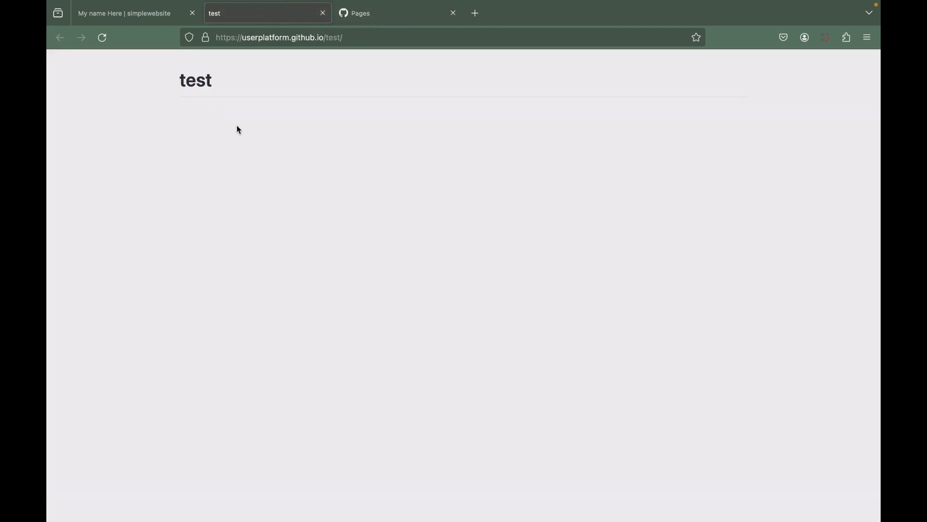
Examine the live simplewebsite page from its title and picture through to the Get in Touch section.
{"action": "left_click", "coordinate": [149, 21]}
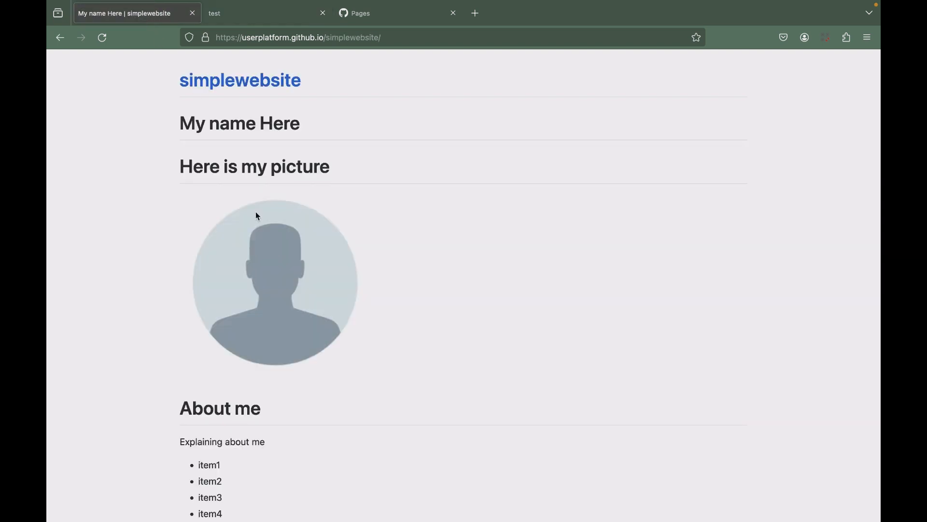
{"action": "scroll", "coordinate": [257, 213], "scroll_direction": "down", "scroll_amount": 7}
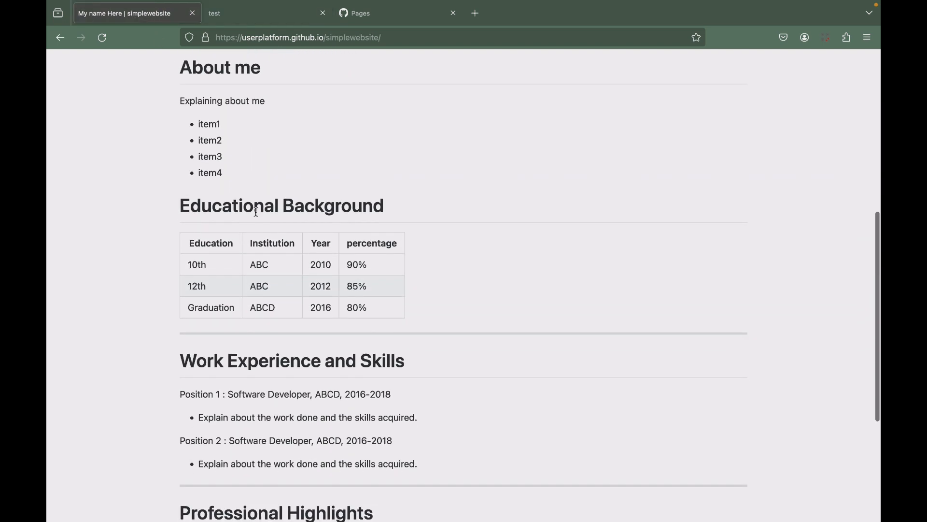
{"action": "scroll", "coordinate": [253, 215], "scroll_direction": "up", "scroll_amount": 7}
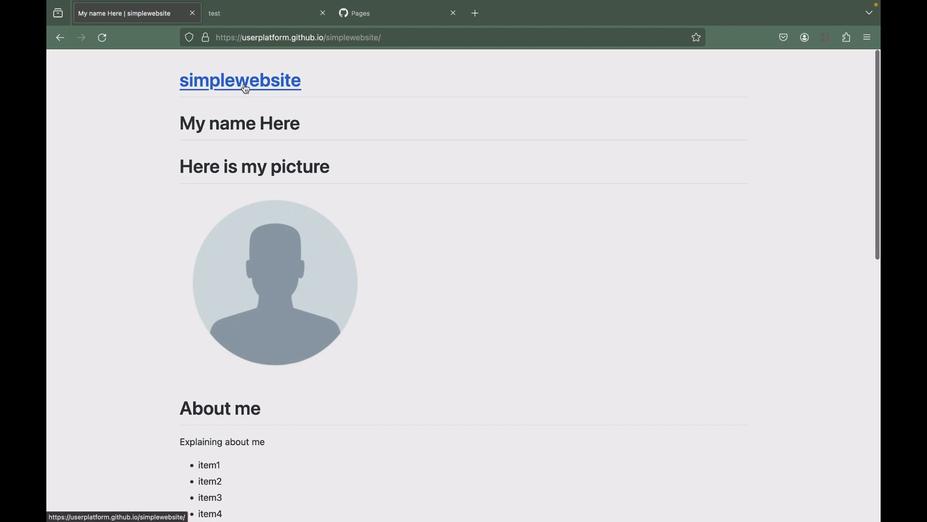
{"action": "scroll", "coordinate": [287, 294], "scroll_direction": "down", "scroll_amount": 4}
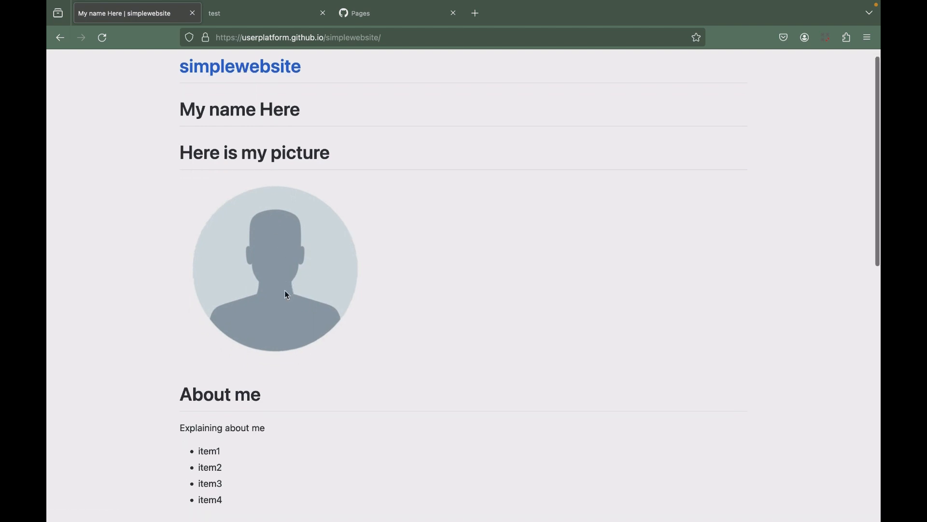
{"action": "scroll", "coordinate": [286, 294], "scroll_direction": "down", "scroll_amount": 7}
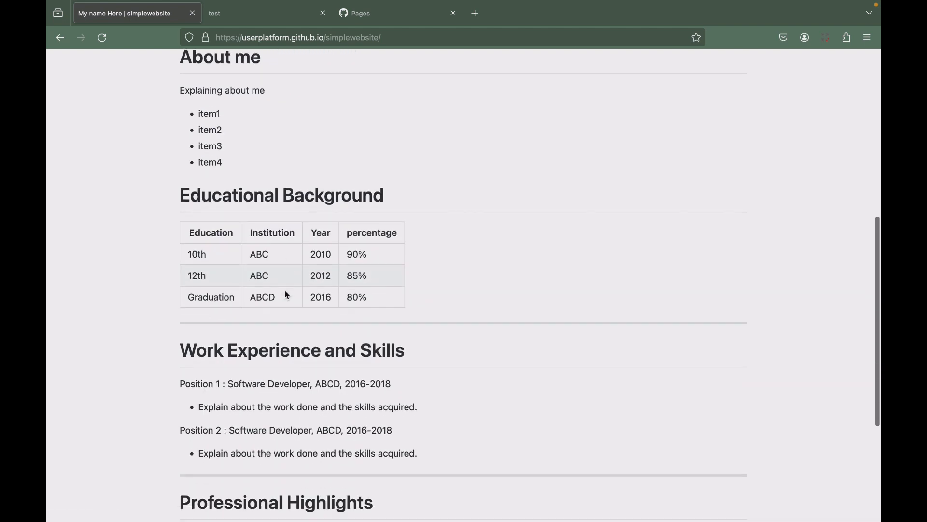
{"action": "scroll", "coordinate": [286, 295], "scroll_direction": "down", "scroll_amount": 2}
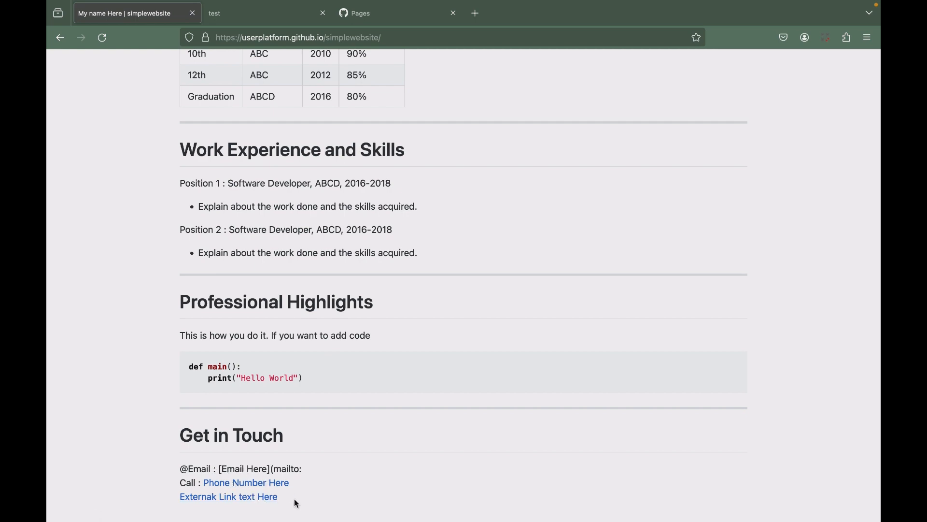
{"action": "scroll", "coordinate": [288, 490], "scroll_direction": "up", "scroll_amount": 5}
{"action": "scroll", "coordinate": [288, 490], "scroll_direction": "up", "scroll_amount": 4}
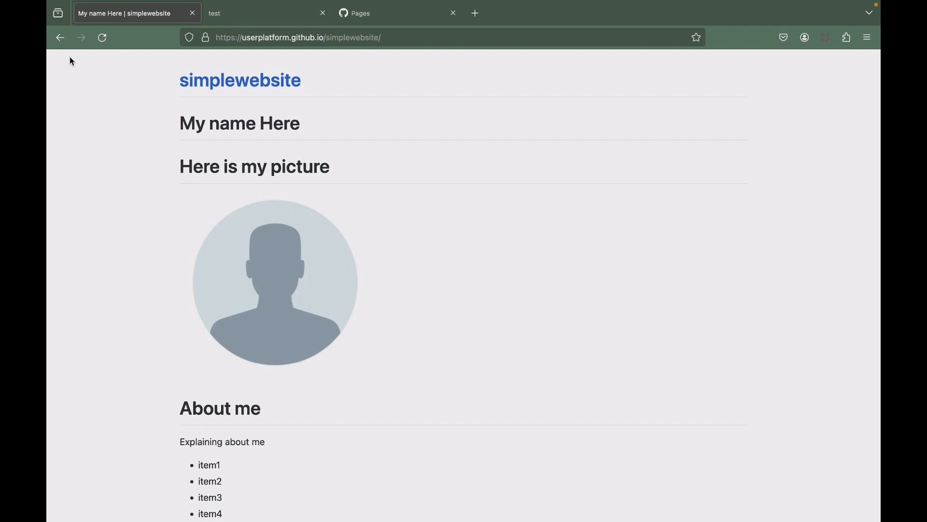
Return from the live simplewebsite page to its Pages settings and close the live test site's tab.
{"action": "left_click", "coordinate": [59, 43]}
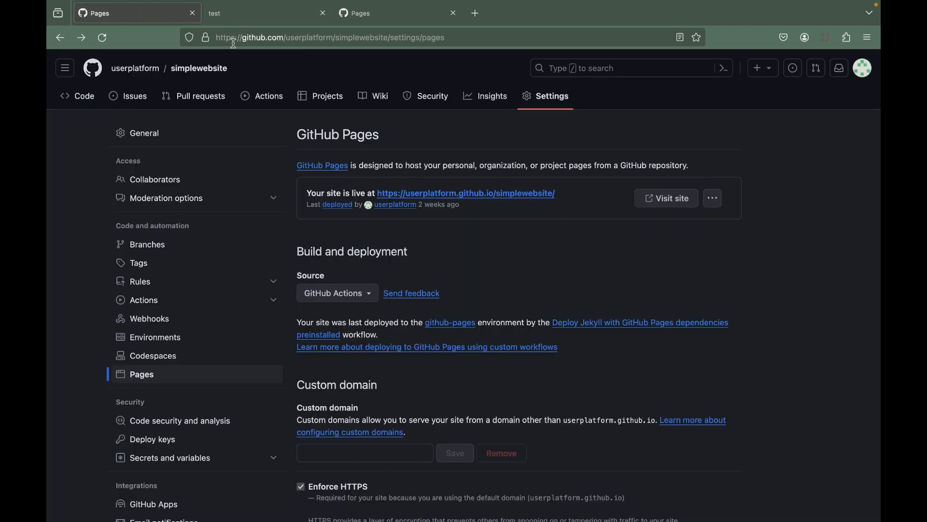
{"action": "left_click", "coordinate": [249, 22]}
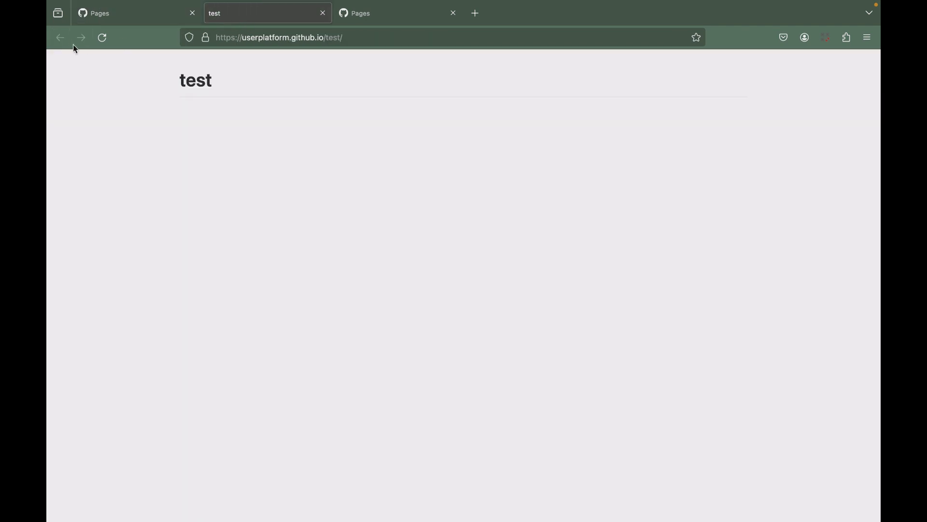
{"action": "left_click", "coordinate": [322, 14]}
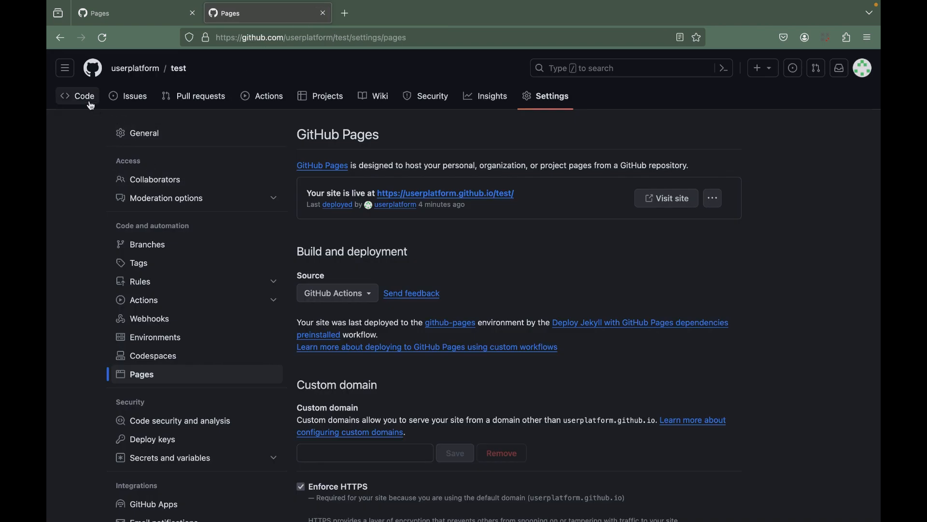
Open the test repository's README.md file for editing.
{"action": "left_click", "coordinate": [180, 69]}
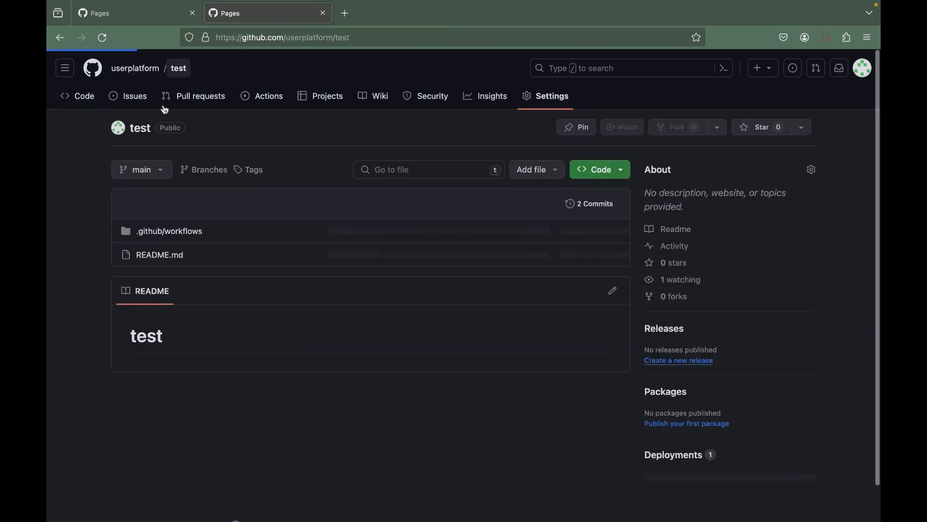
{"action": "left_click", "coordinate": [166, 254]}
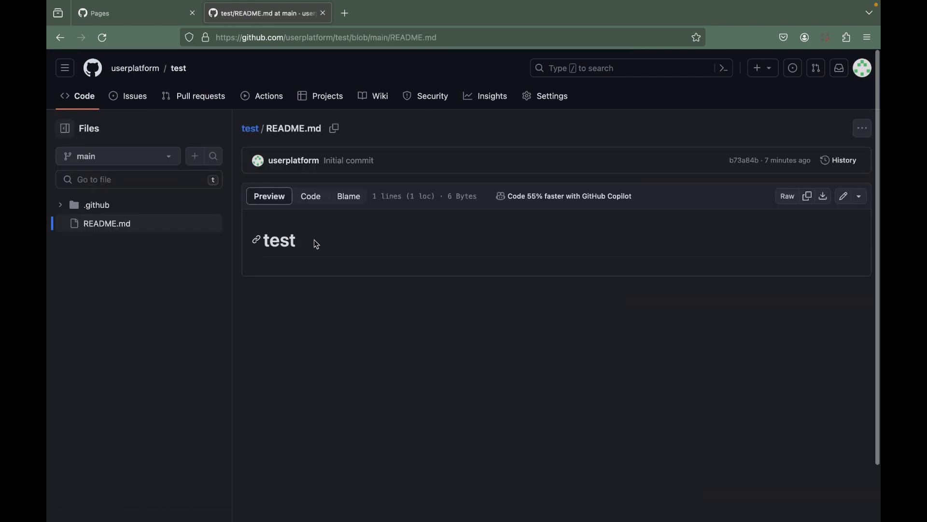
{"action": "left_click", "coordinate": [844, 202]}
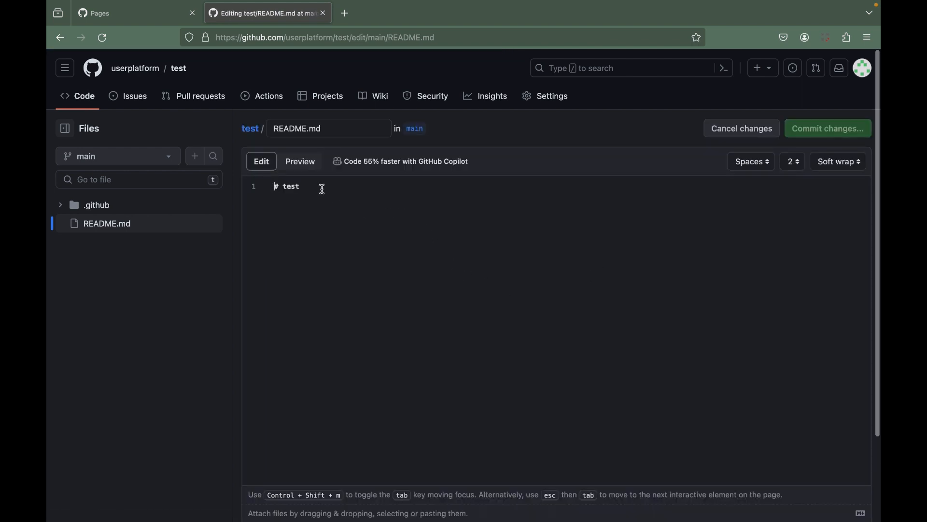
Open the simplewebsite repository's README.md for editing in the tab showing its Pages settings.
{"action": "left_click", "coordinate": [348, 128]}
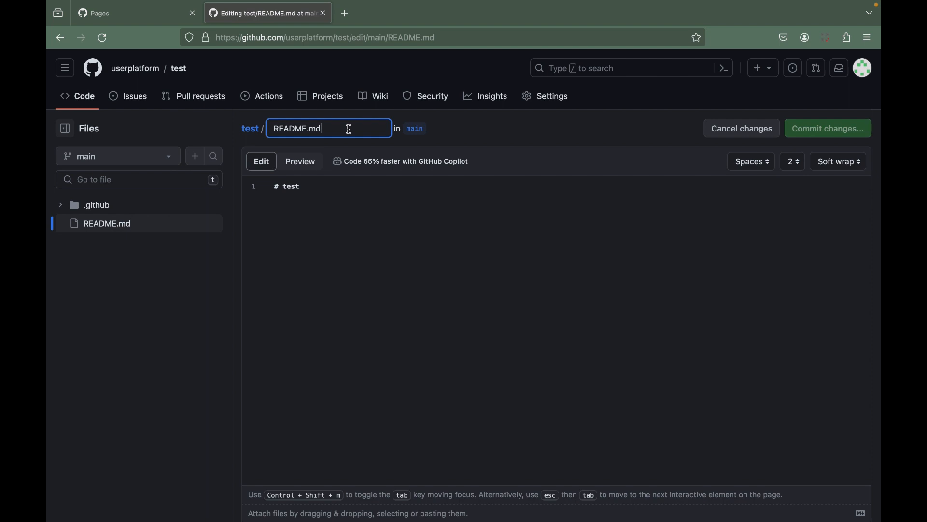
{"action": "left_click", "coordinate": [98, 13]}
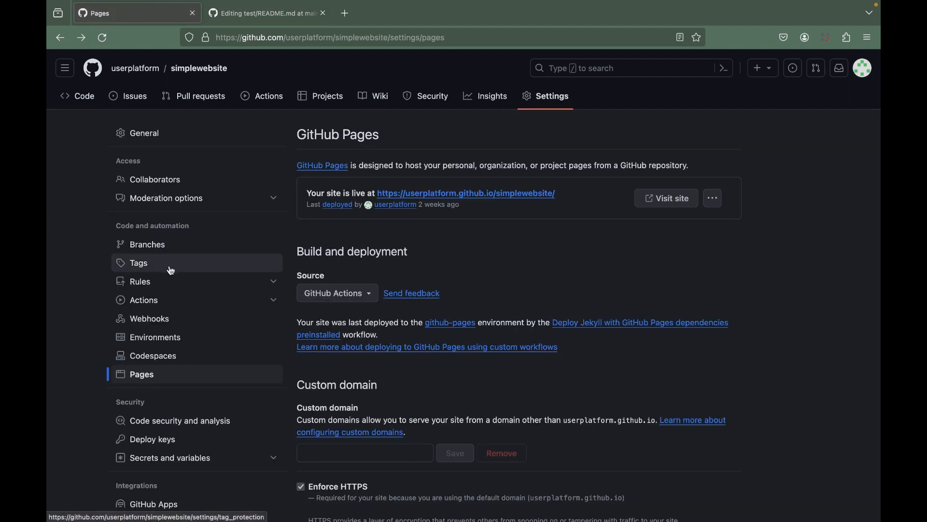
{"action": "left_click", "coordinate": [77, 96]}
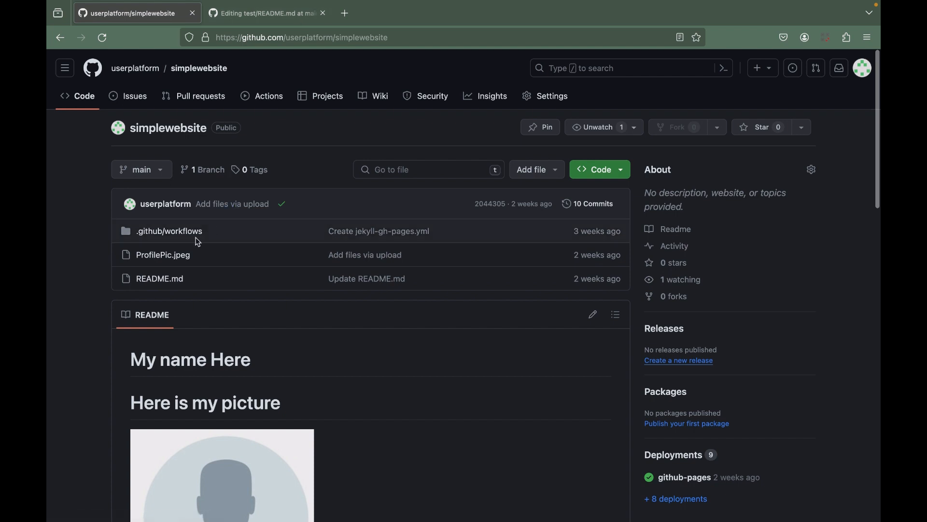
{"action": "left_click", "coordinate": [175, 280]}
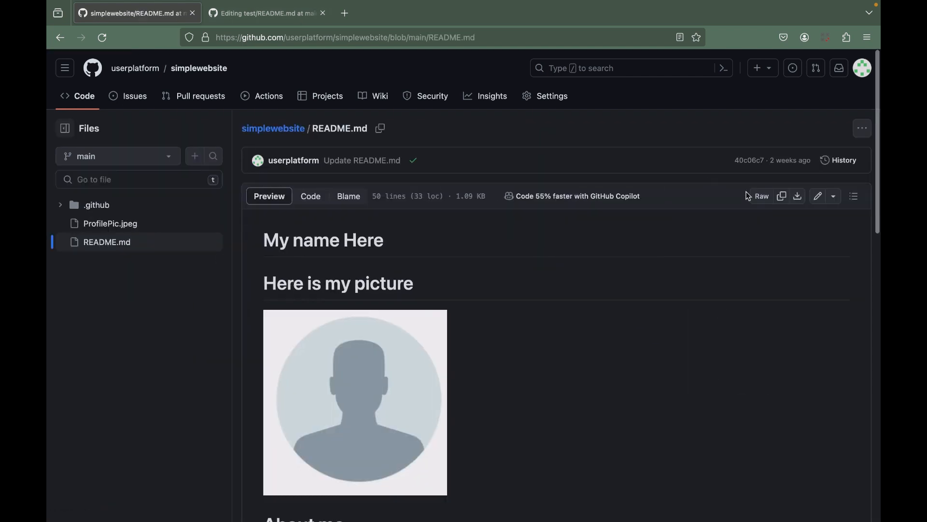
{"action": "left_click", "coordinate": [817, 195]}
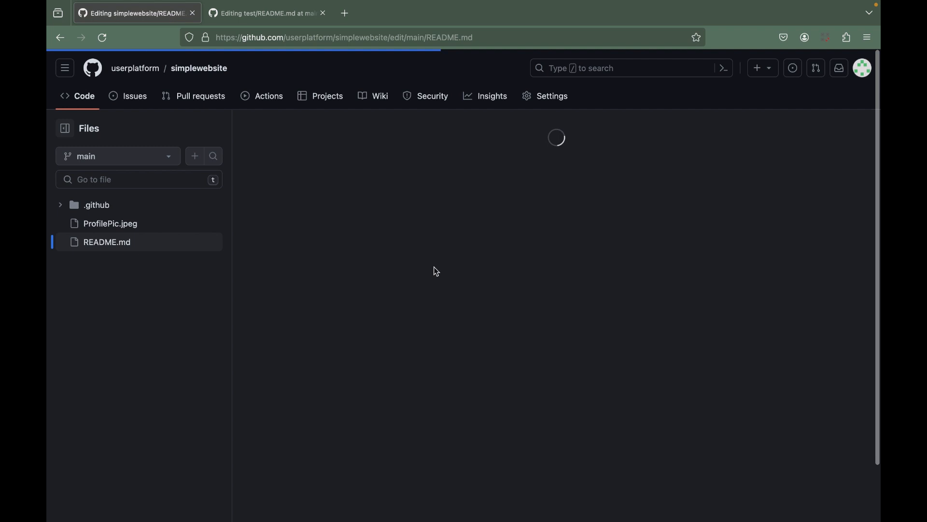
Copy the entire simplewebsite README.md source and replace the whole content of the test repository's README.md with it.
{"action": "left_click", "coordinate": [376, 249]}
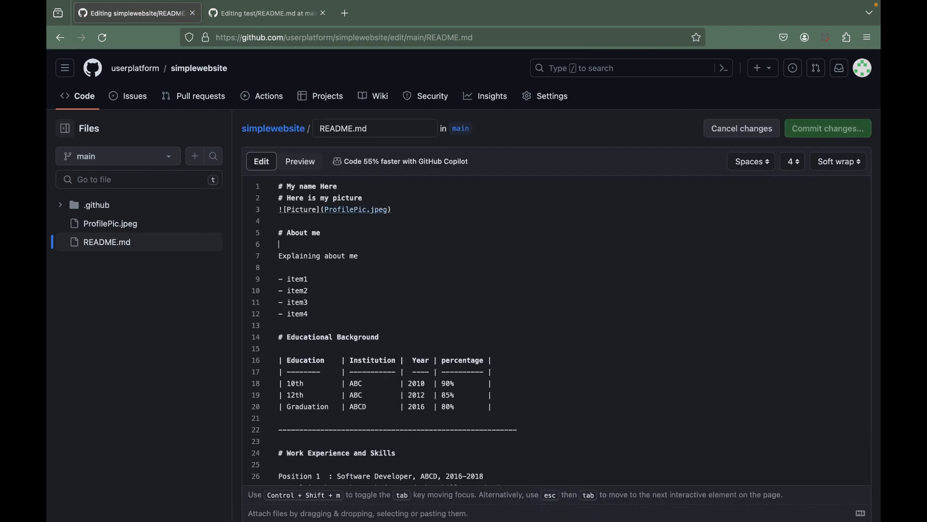
{"action": "triple_click", "coordinate": [299, 189]}
{"action": "key", "text": "super+a"}
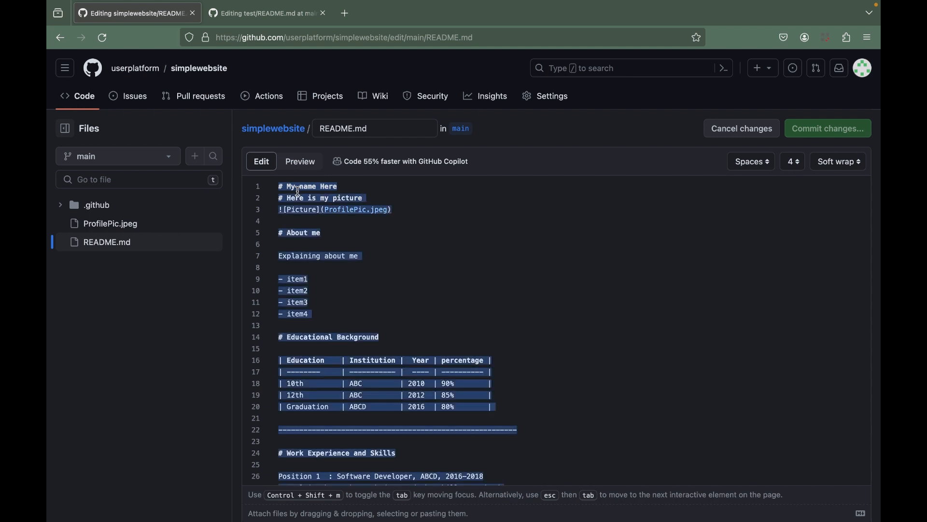
{"action": "left_click", "coordinate": [243, 15]}
{"action": "left_click", "coordinate": [352, 224]}
{"action": "key", "text": "super+a"}
{"action": "key", "text": "super+v"}
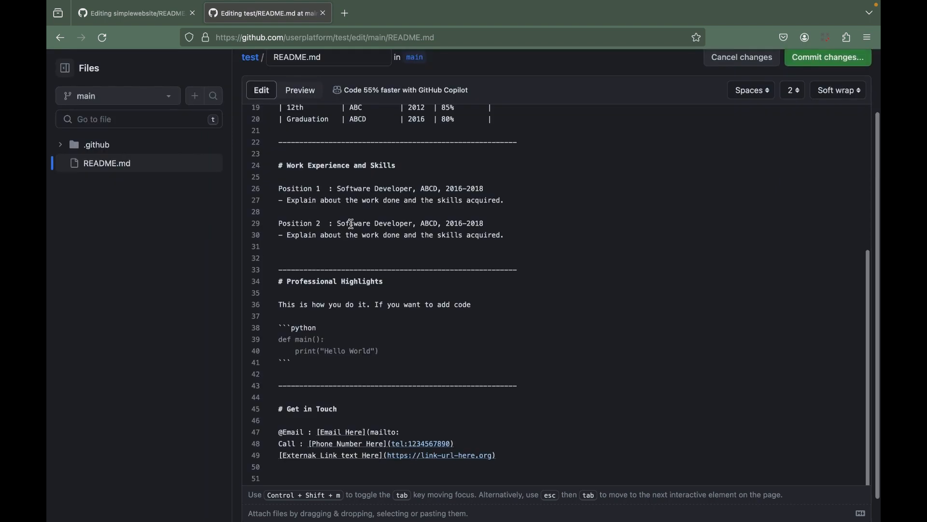
Commit the README.md edit directly to the main branch with the message "Update README.md".
{"action": "scroll", "coordinate": [685, 213], "scroll_direction": "up", "scroll_amount": 5}
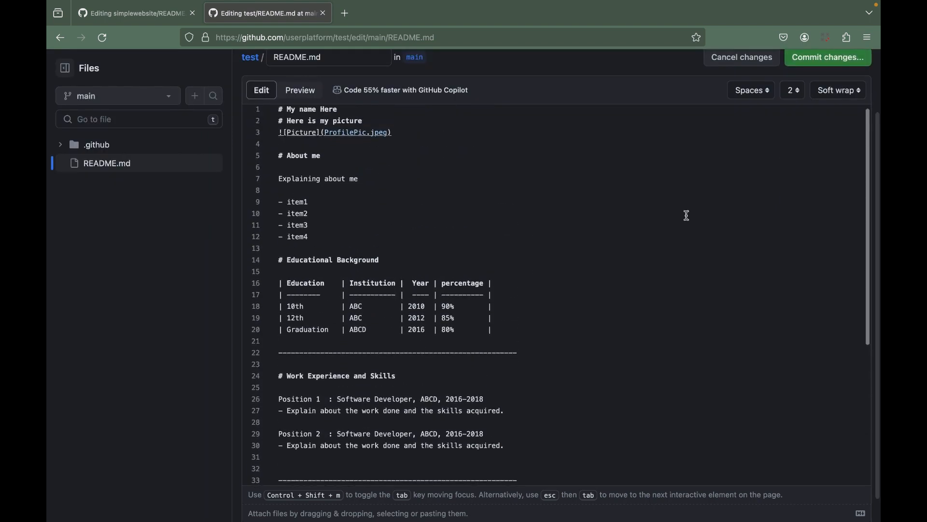
{"action": "left_click", "coordinate": [834, 63]}
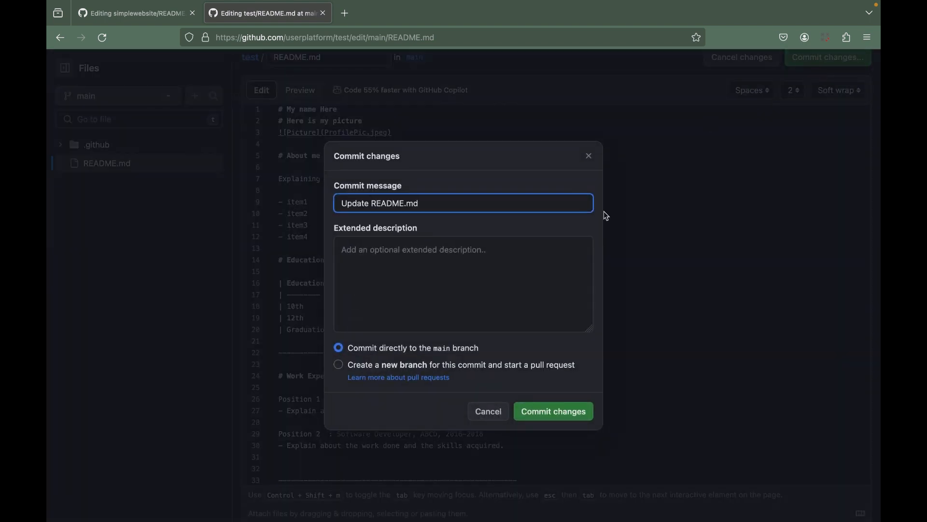
{"action": "left_click", "coordinate": [560, 411]}
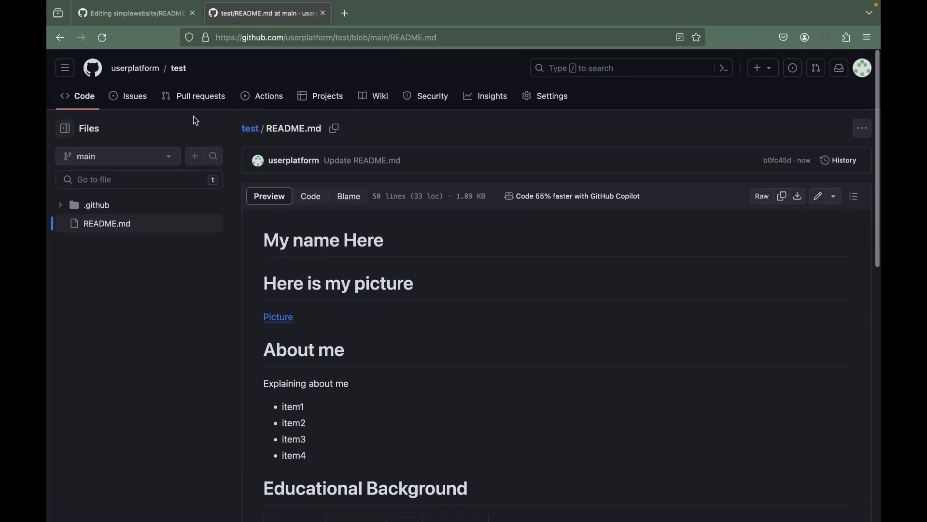
Open the test repository's "Update README.md" workflow run in a new tab and check its build and deploy jobs.
{"action": "left_click", "coordinate": [178, 69]}
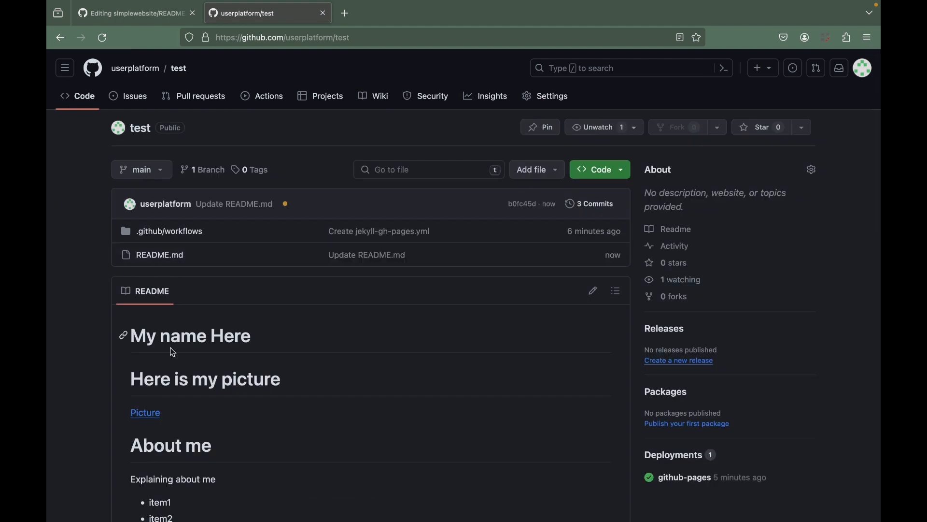
{"action": "left_click", "coordinate": [259, 98]}
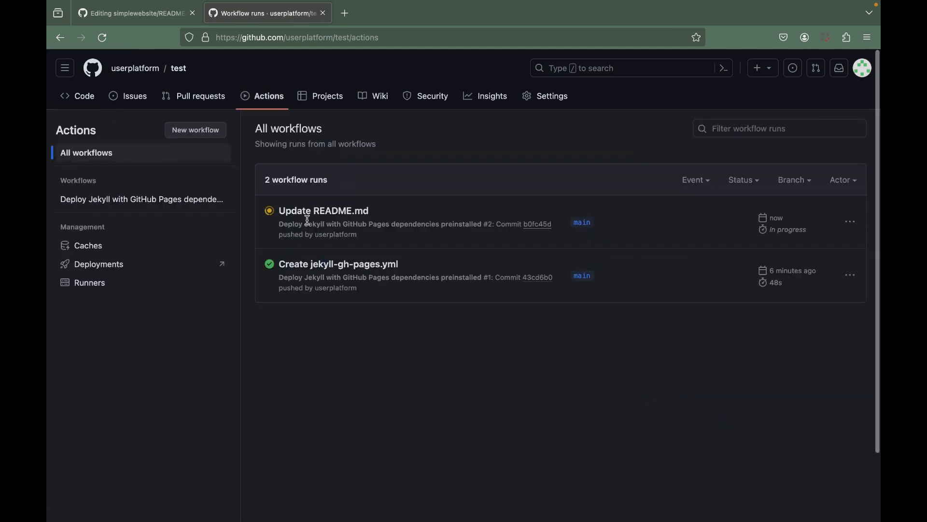
{"action": "mouse_move", "coordinate": [332, 235]}
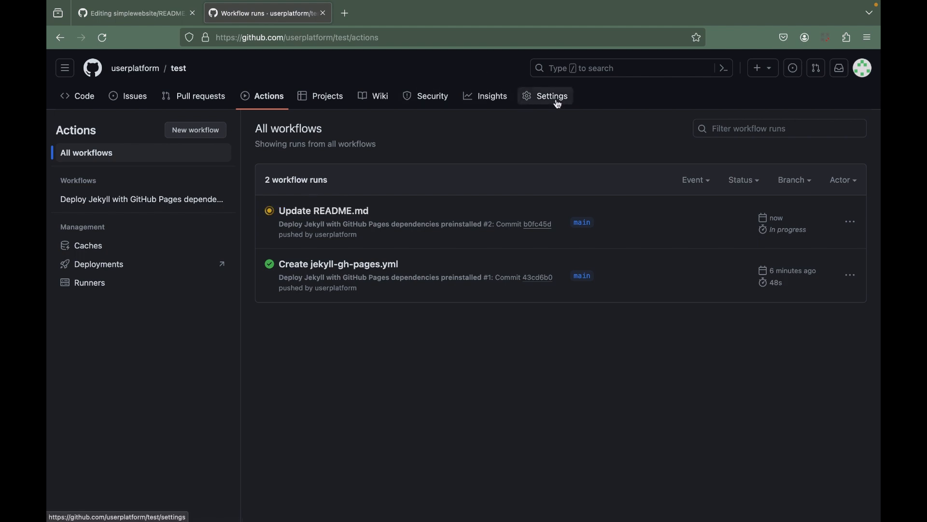
{"action": "right_click", "coordinate": [324, 212]}
{"action": "left_click", "coordinate": [314, 214]}
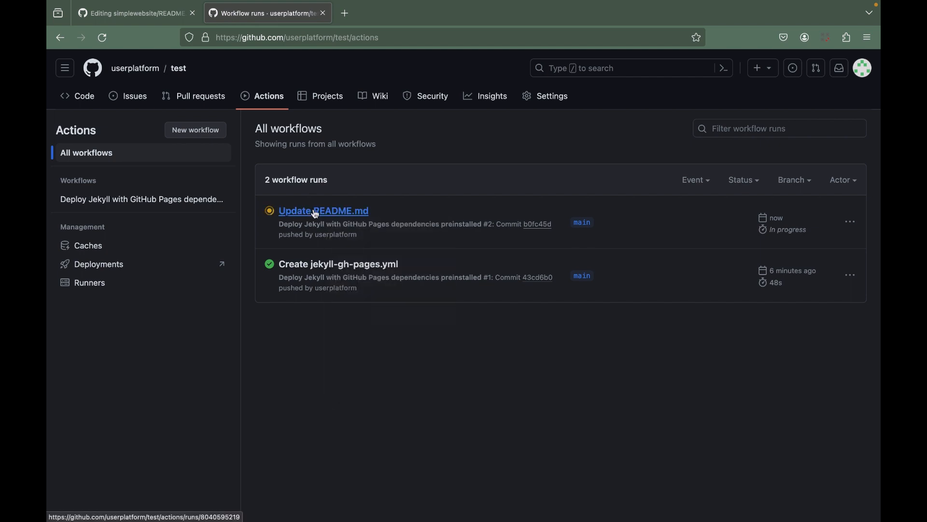
{"action": "right_click", "coordinate": [316, 214]}
{"action": "left_click", "coordinate": [341, 217]}
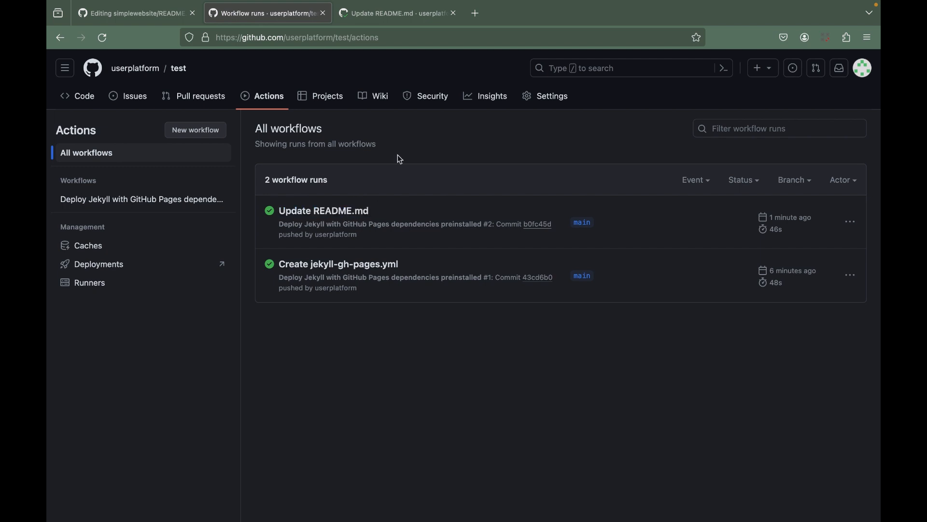
{"action": "left_click", "coordinate": [387, 20]}
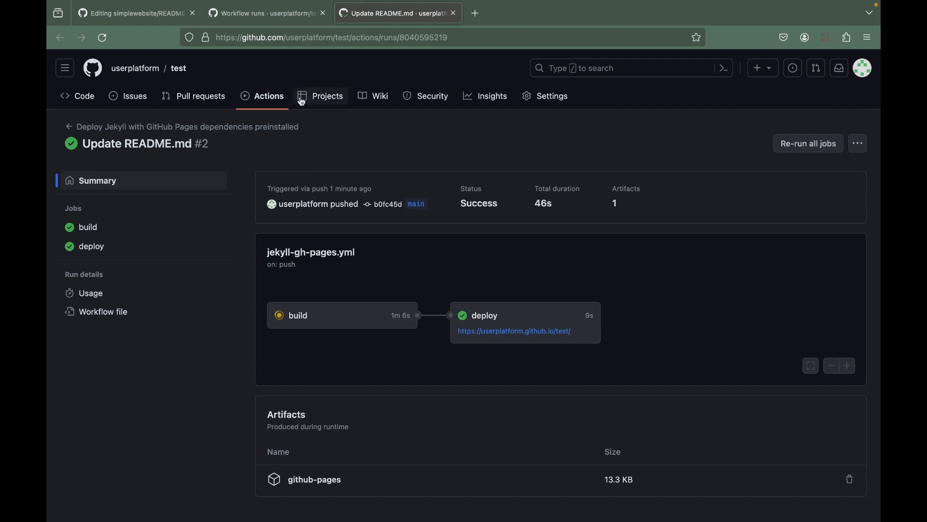
Visit the test repository's live site from its Pages settings and reload it to check the updated page.
{"action": "left_click", "coordinate": [557, 101]}
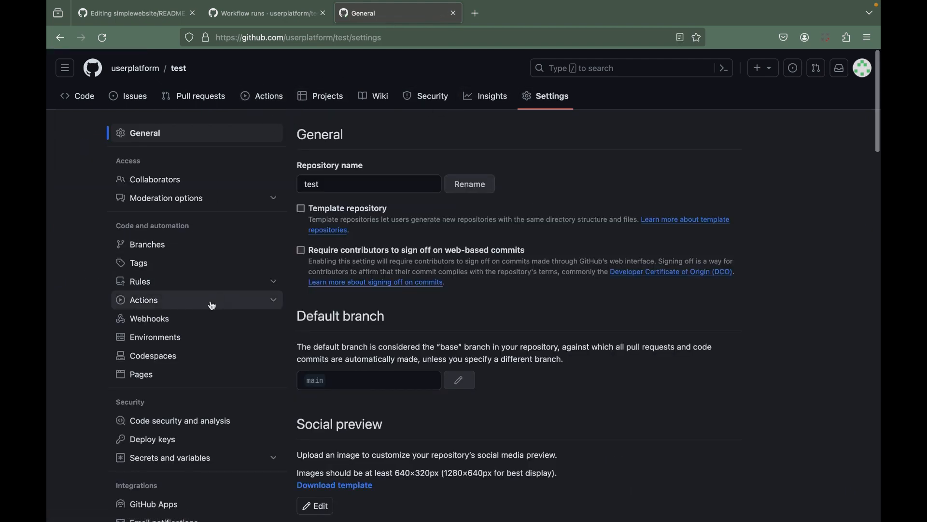
{"action": "left_click", "coordinate": [145, 375]}
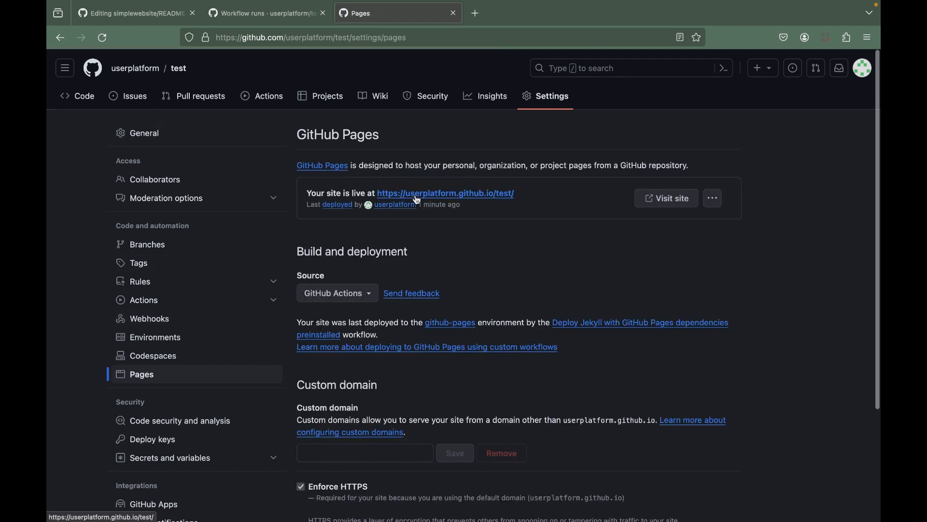
{"action": "left_click", "coordinate": [417, 196]}
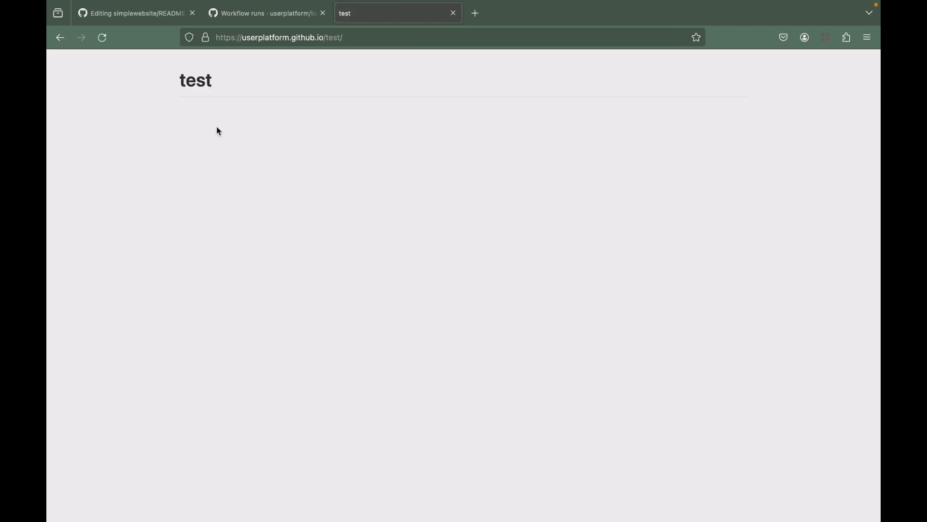
{"action": "left_click", "coordinate": [103, 40]}
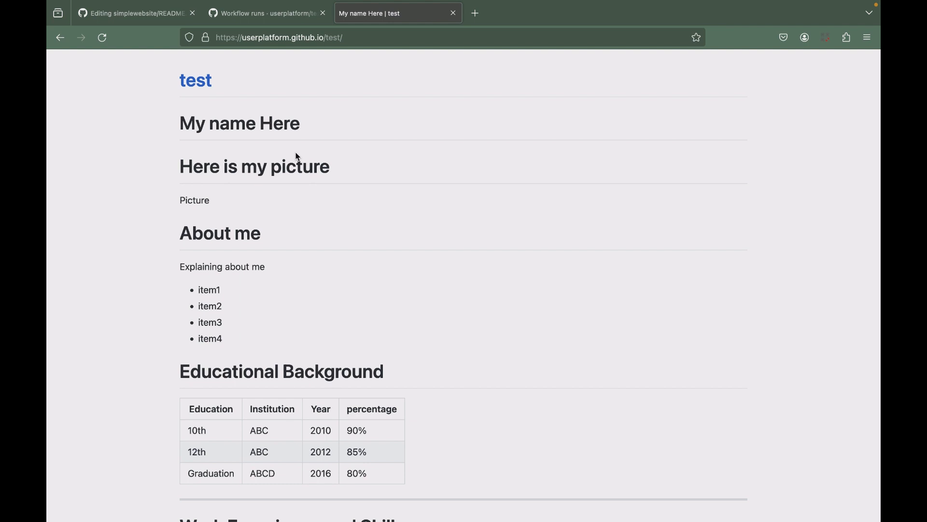
{"action": "key", "text": "super+shift+5"}
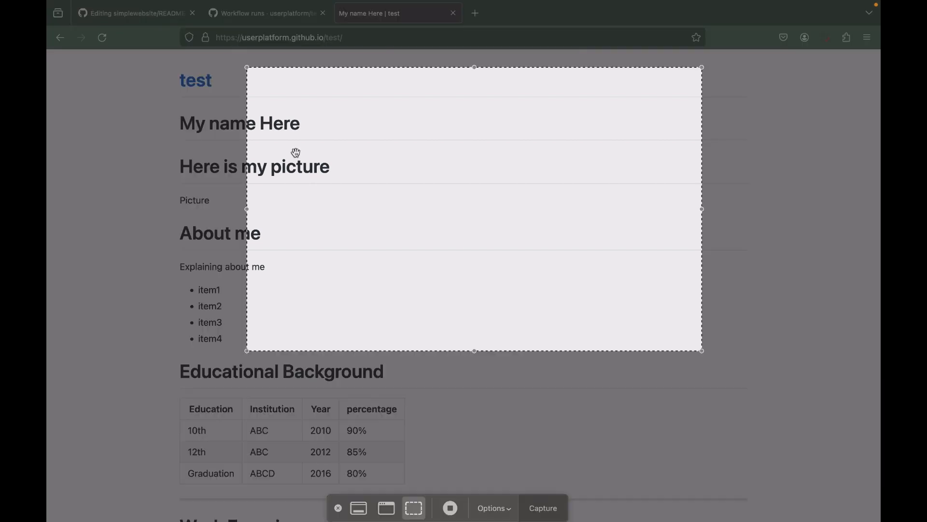
{"action": "key", "text": "Escape"}
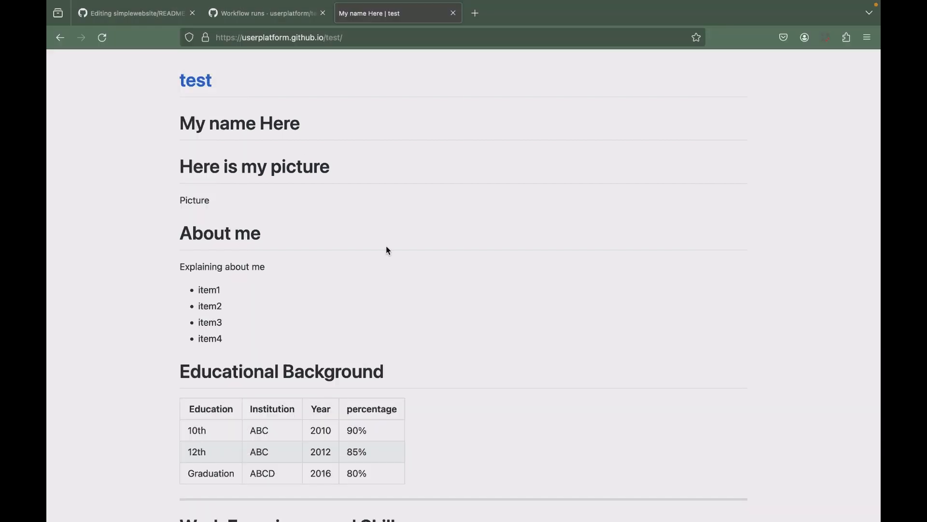
{"action": "key", "text": "super+shift+5"}
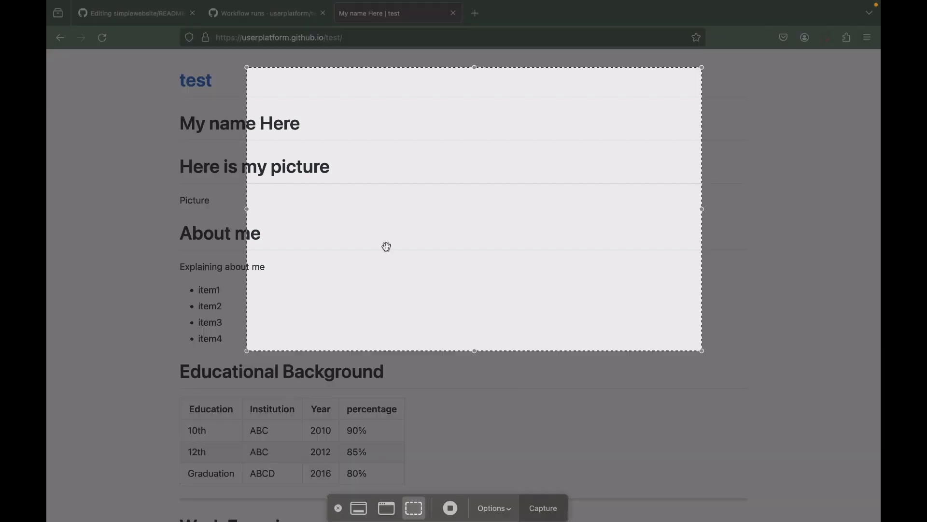